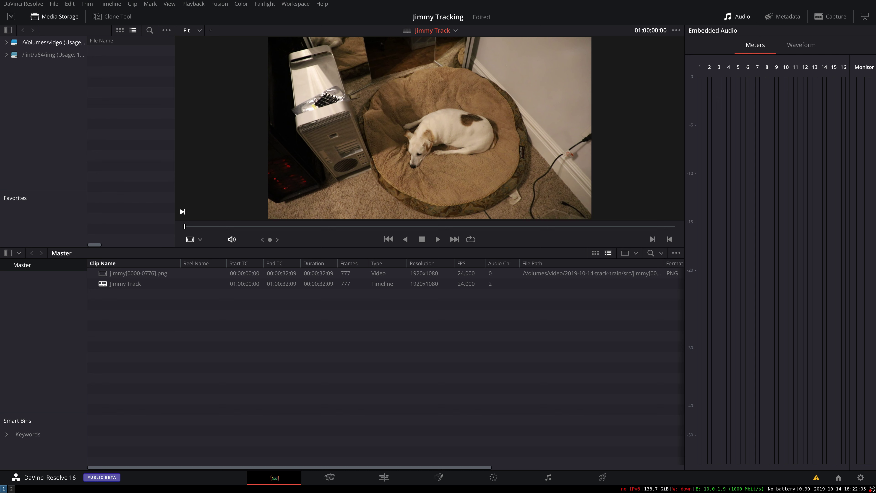
Browse to 2019-10-14-track-train/houdini/render and add the jimmy-object Redshift EXR sequence to the Media Pool
left_click(44, 47)
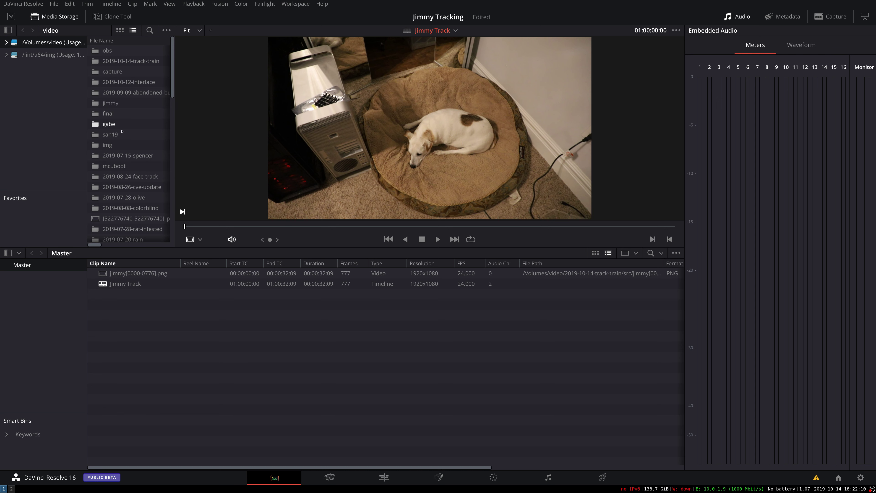
double_click(118, 62)
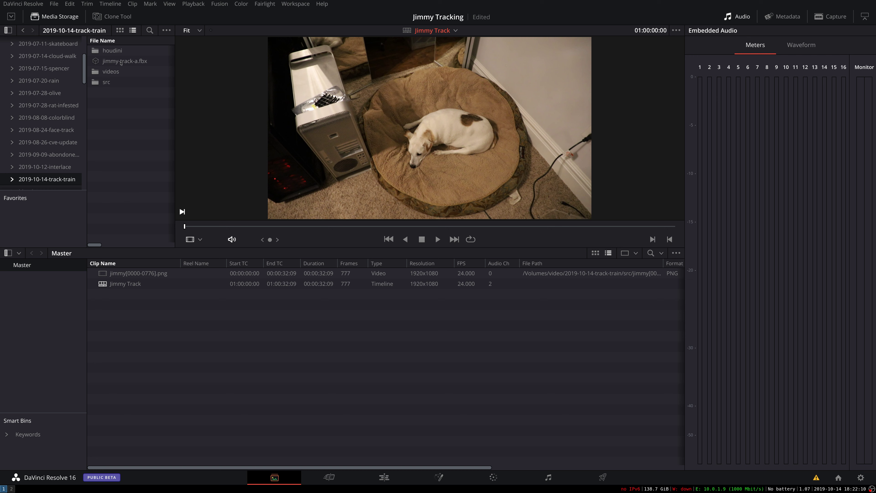
double_click(117, 53)
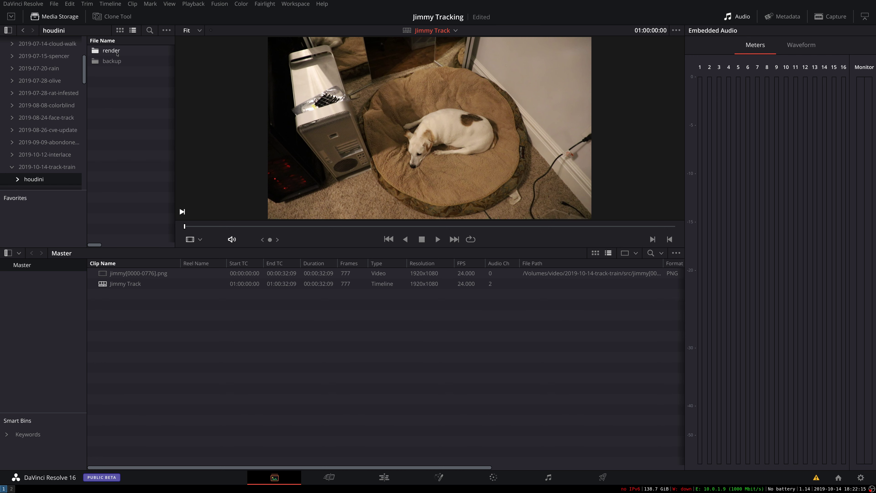
double_click(113, 53)
left_click_drag(114, 50, 182, 312)
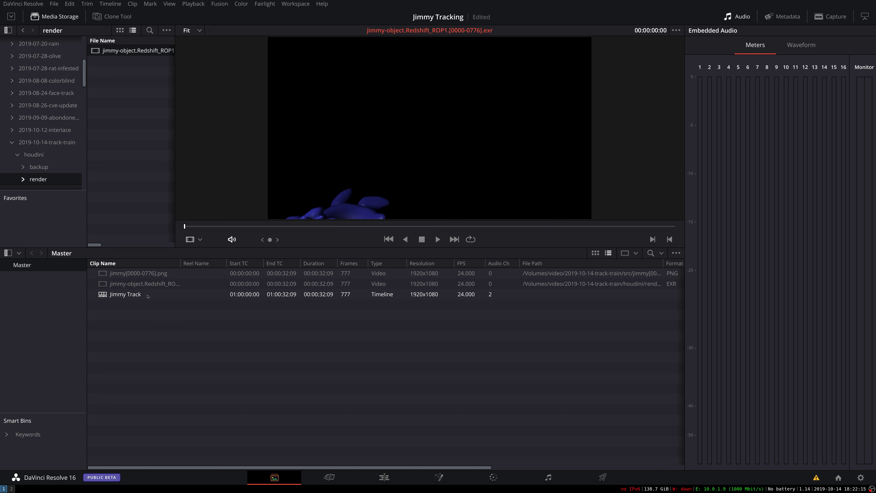
Check the EXR clip's attributes (777 frames, 1920x1080, 24 fps) and accept them unchanged
left_click(153, 284)
right_click(153, 283)
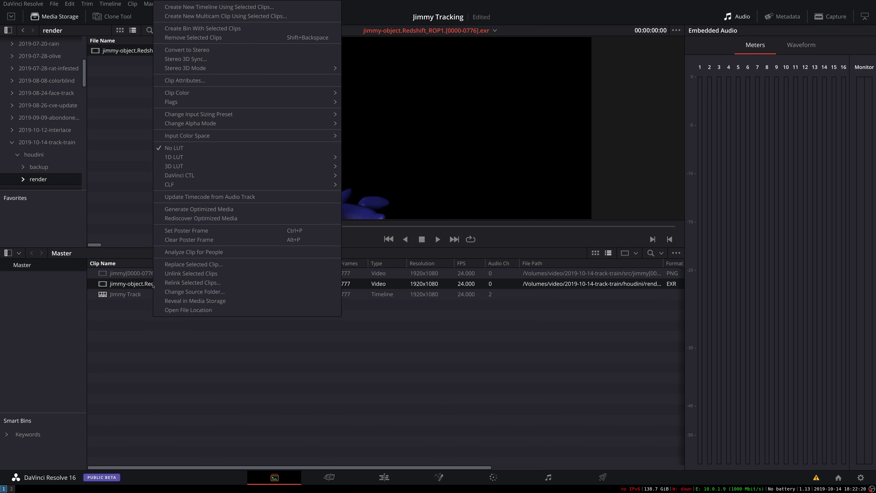
left_click(217, 81)
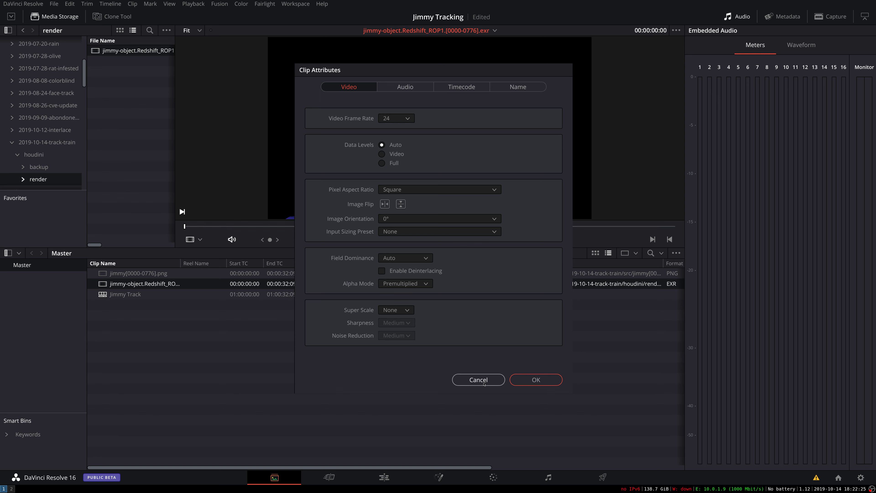
left_click(525, 380)
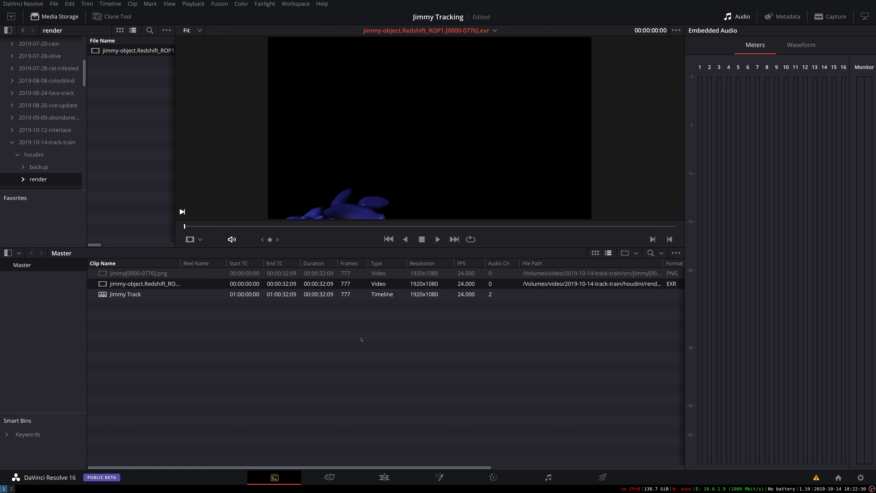
Go to the Fusion page and reveal the CameraTracker, Merge3D1 and FBXExporter1 nodes, then bring up the clip's composition options
left_click(337, 480)
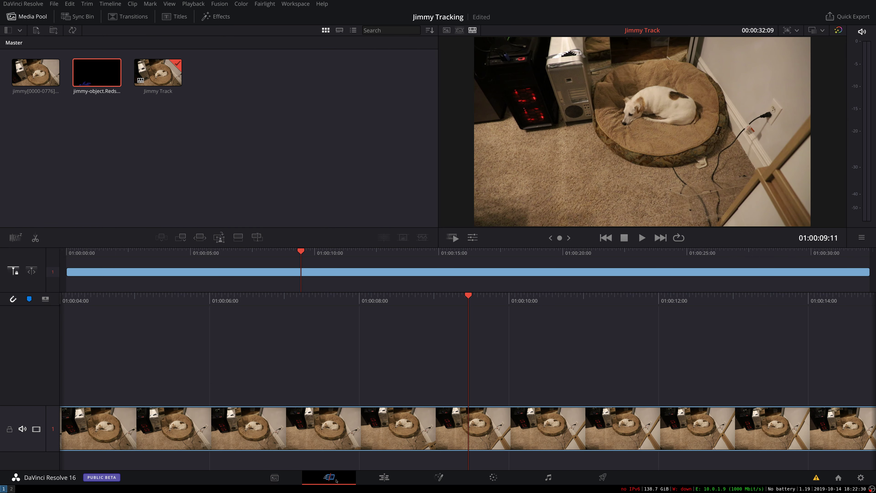
left_click(374, 478)
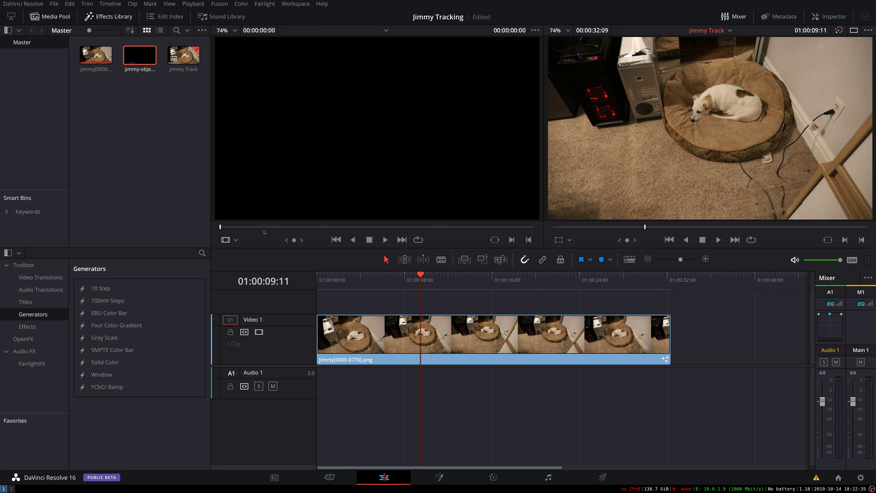
left_click(438, 477)
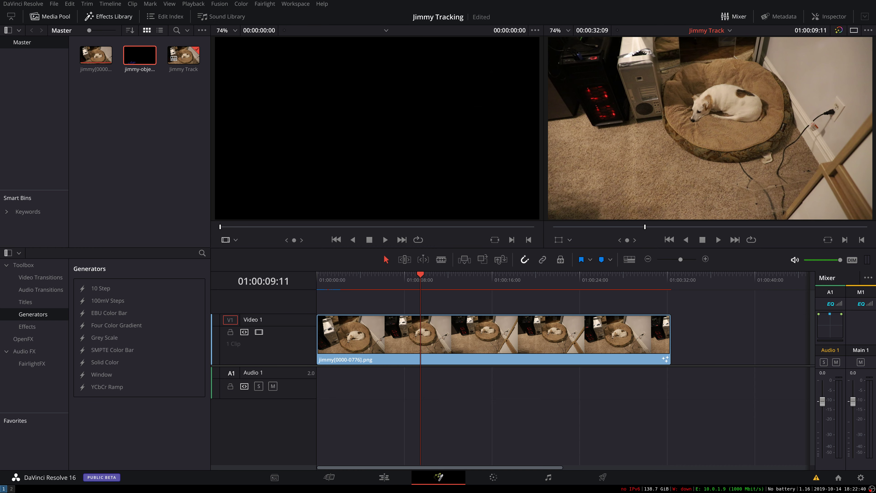
left_click_drag(334, 396, 462, 251)
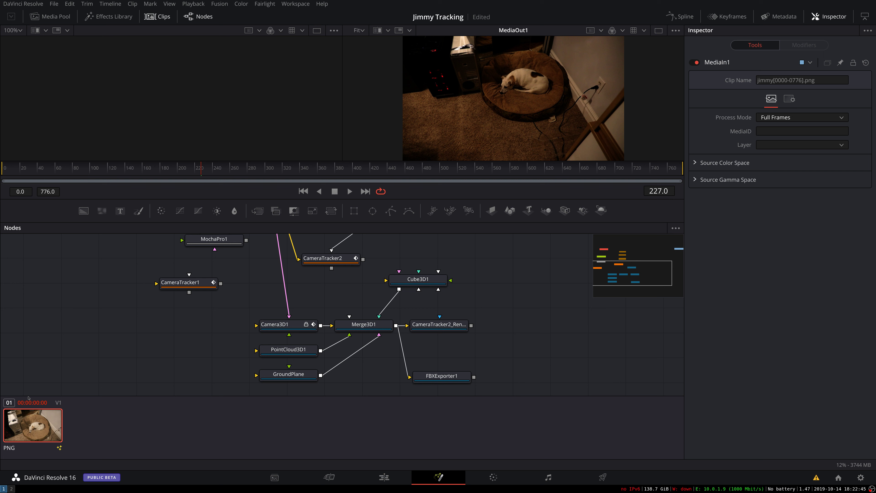
right_click(37, 422)
mouse_move(50, 439)
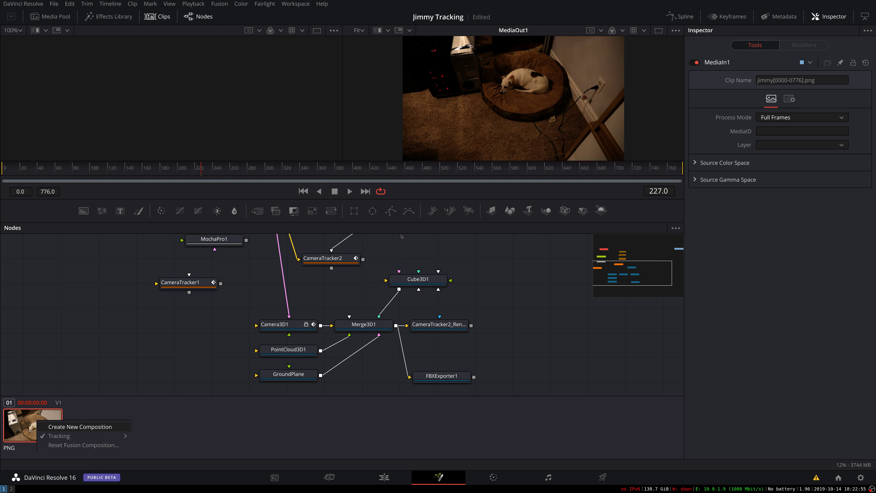
Create a new composition for the dog clip and name it 'Compositing'
left_click(80, 426)
right_click(39, 417)
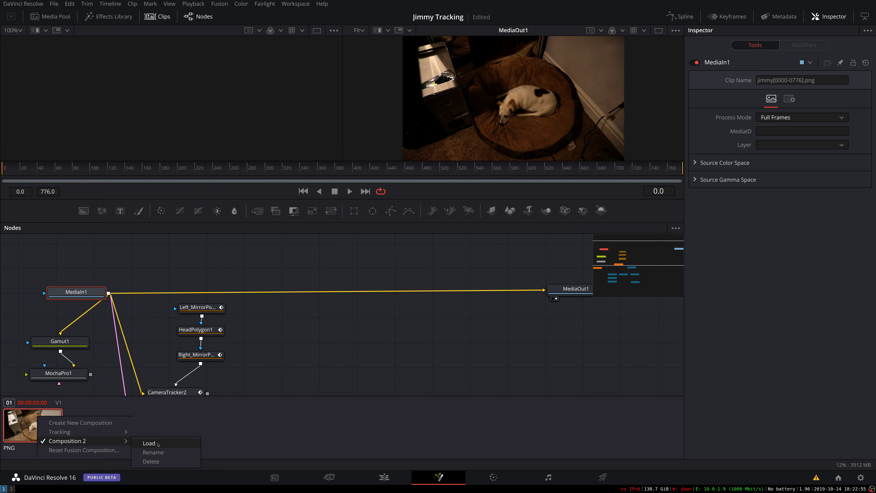
left_click(155, 452)
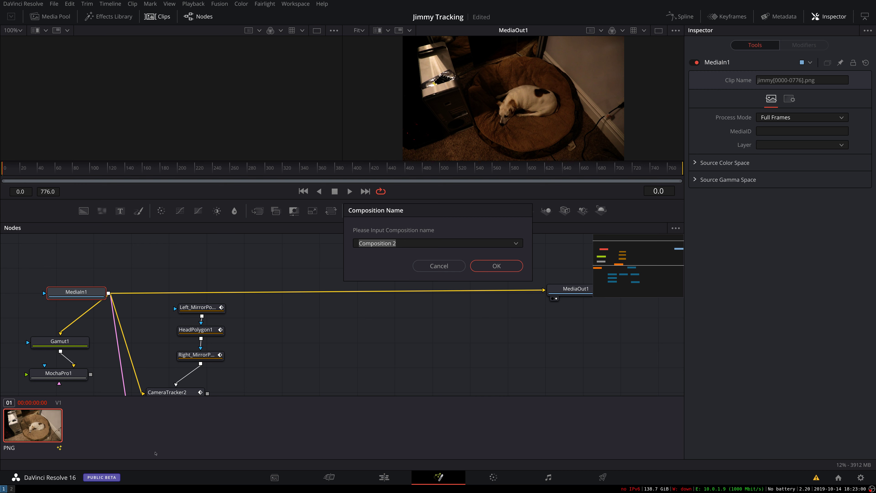
type("Compositing")
key("Return")
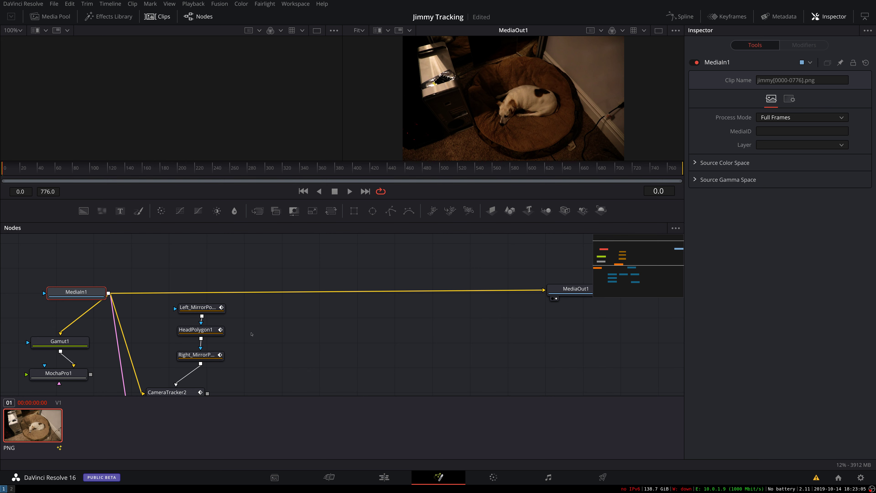
Delete all tracking and 3D nodes, leaving only MediaIn1 wired to MediaOut1, and hide the Clips strip
left_click_drag(295, 359, 294, 332)
scroll(333, 313, "down", 5)
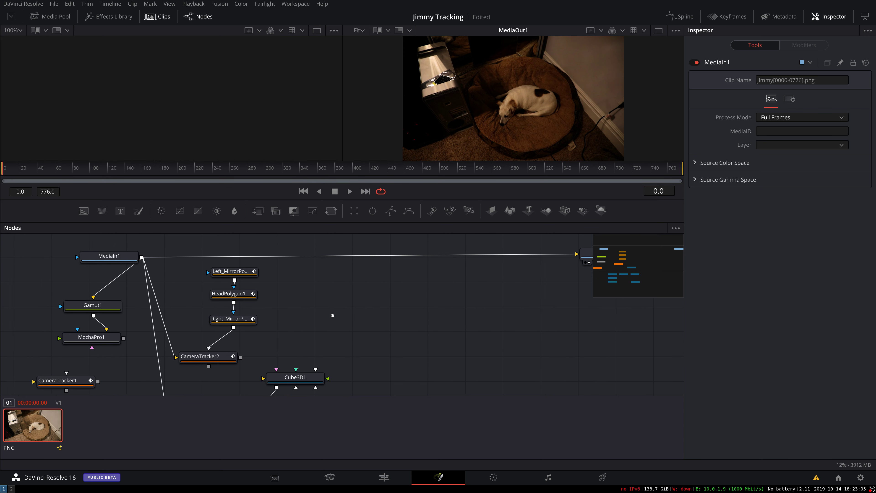
left_click_drag(54, 250, 343, 372)
key("Delete")
scroll(260, 344, "down", 5)
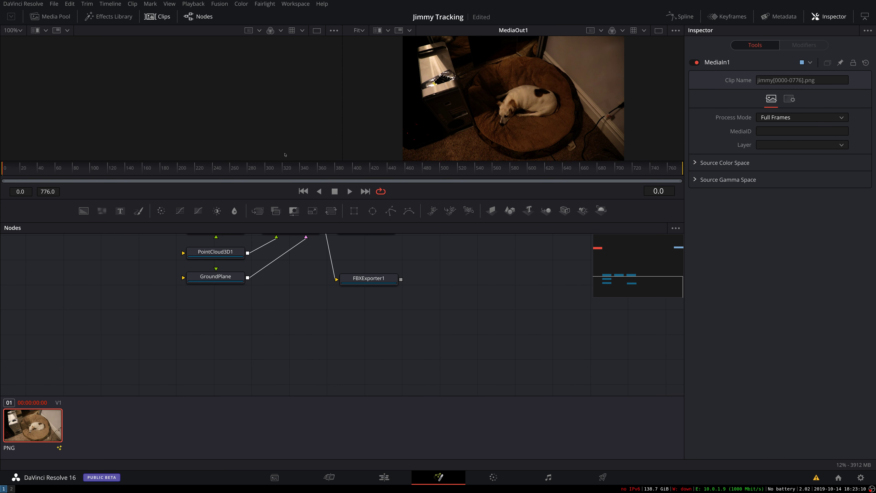
scroll(296, 326, "up", 5)
left_click_drag(140, 264, 452, 349)
key("Delete")
scroll(286, 346, "up", 3)
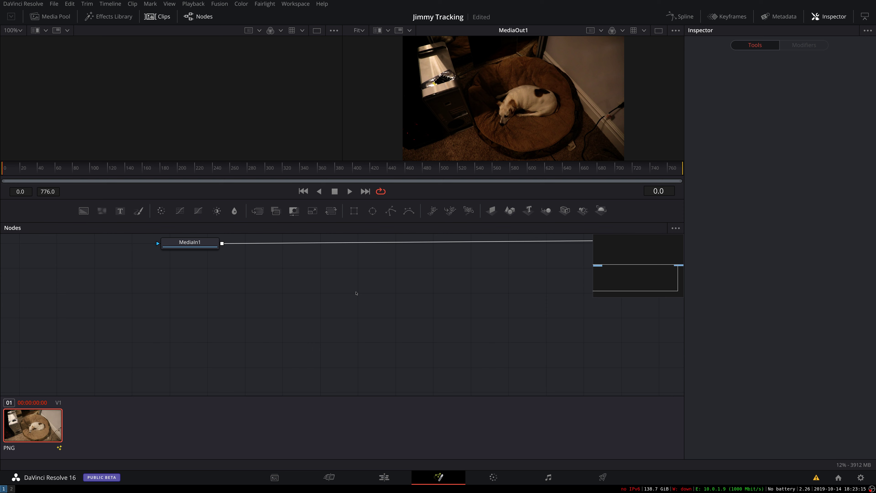
left_click_drag(356, 293, 260, 319)
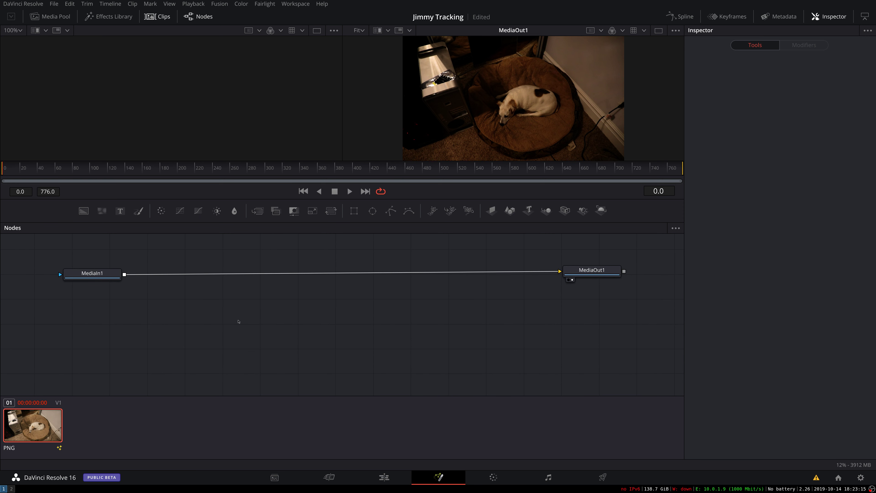
left_click(157, 16)
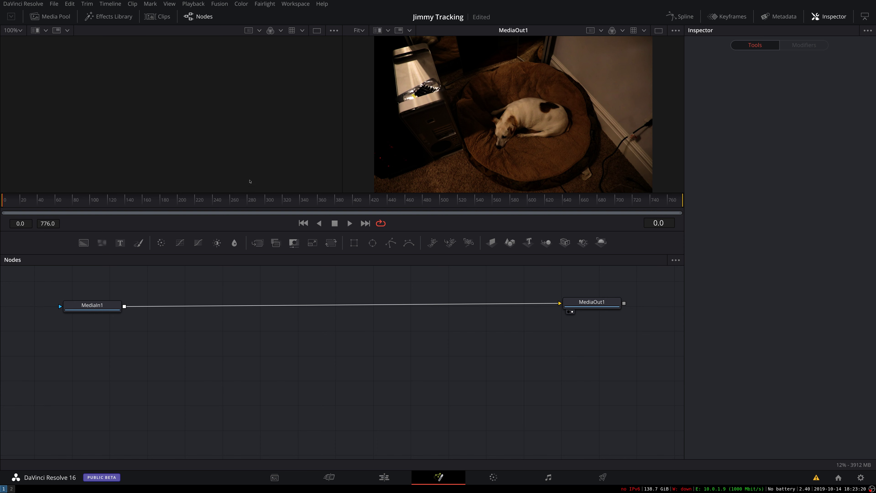
Turn off managed colour in the output viewer's display options
right_click(494, 94)
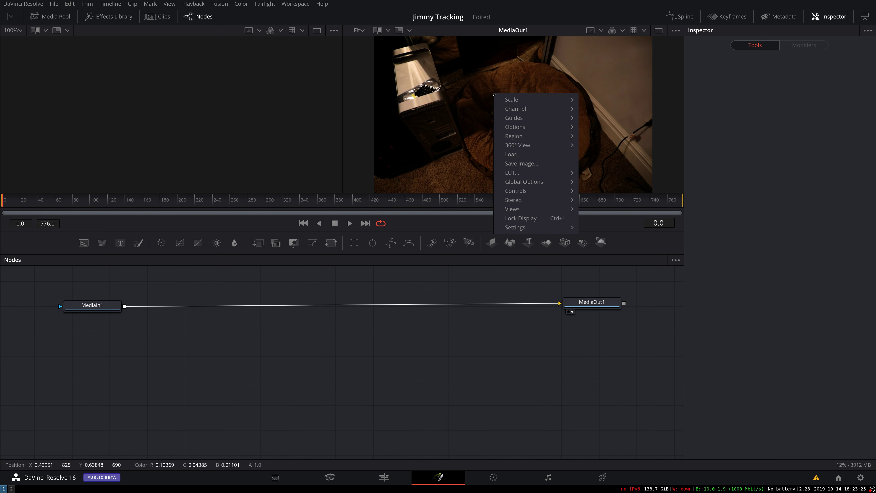
mouse_move(528, 172)
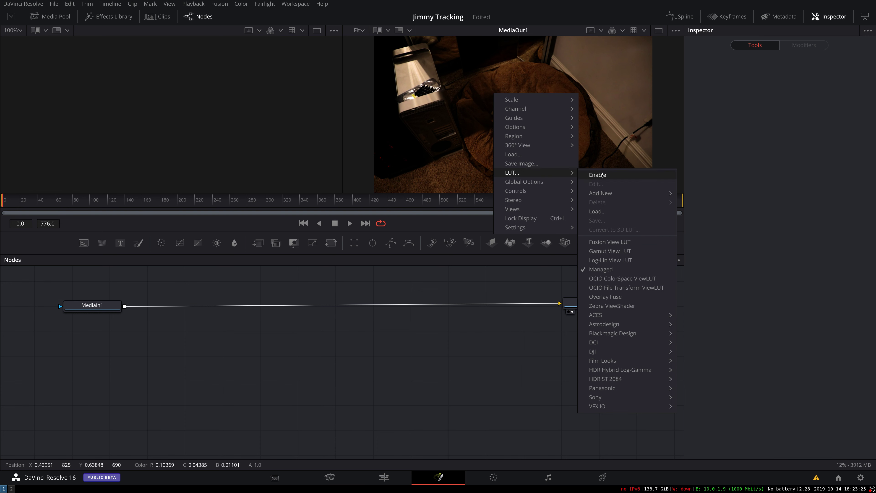
left_click(611, 271)
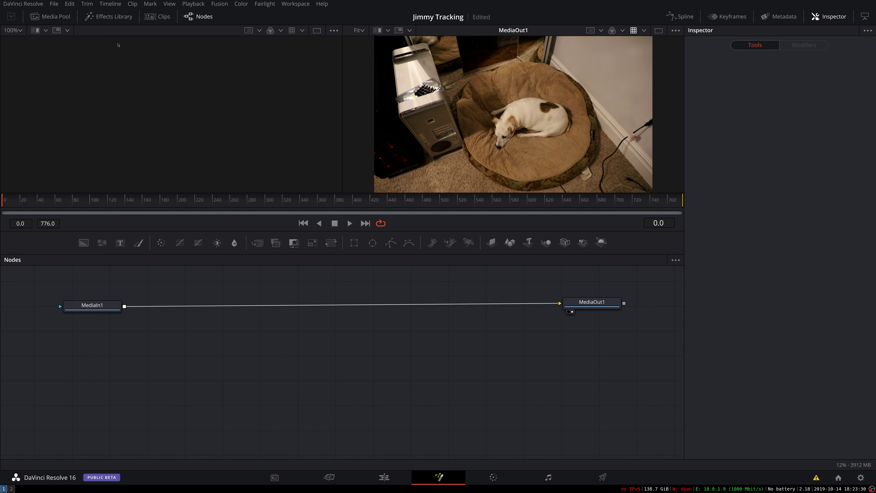
Add the jimmy-object EXR clip to the node graph as MediaIn2, placed left below the MediaIn1–MediaOut1 link
left_click(50, 16)
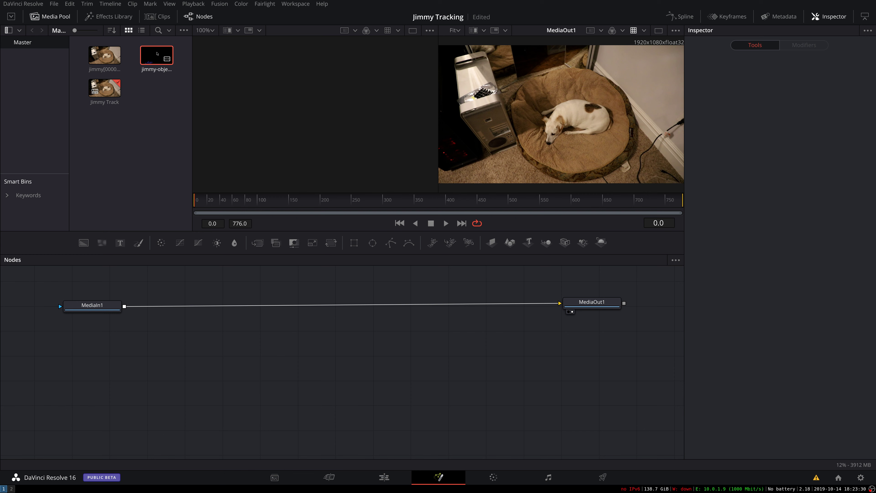
left_click_drag(157, 53, 257, 371)
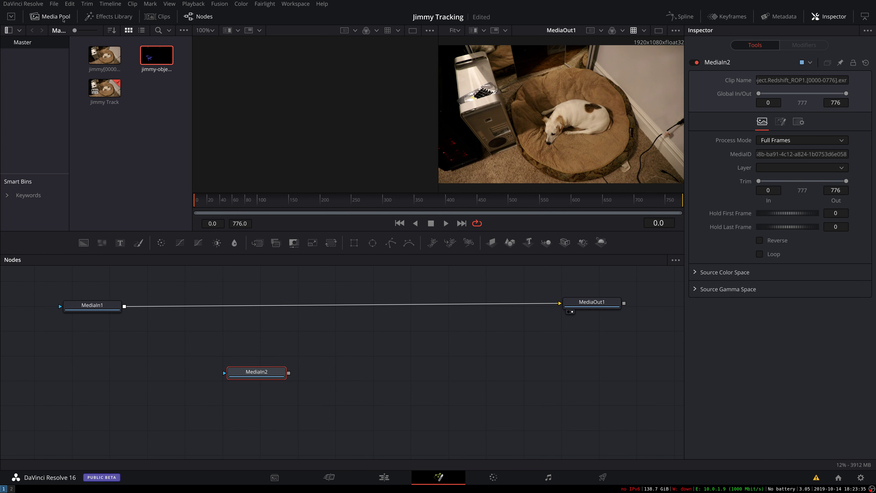
left_click(63, 19)
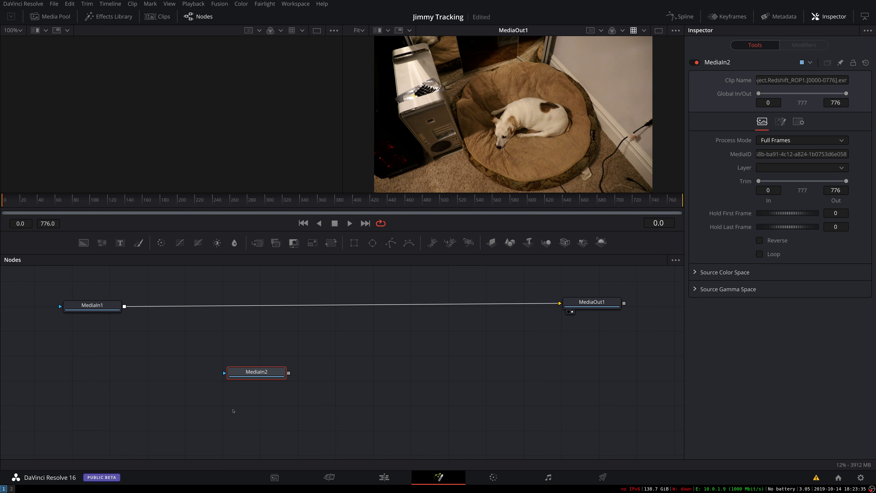
left_click_drag(272, 371, 250, 370)
left_click(92, 305)
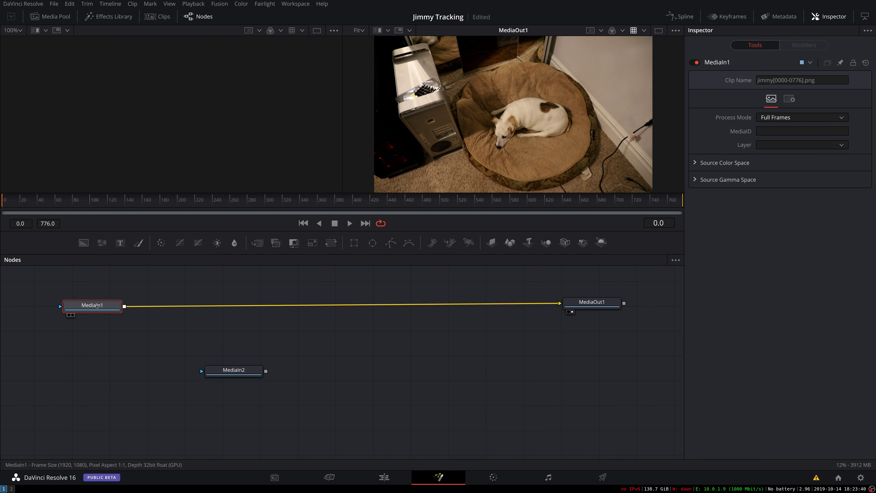
left_click_drag(251, 374, 191, 378)
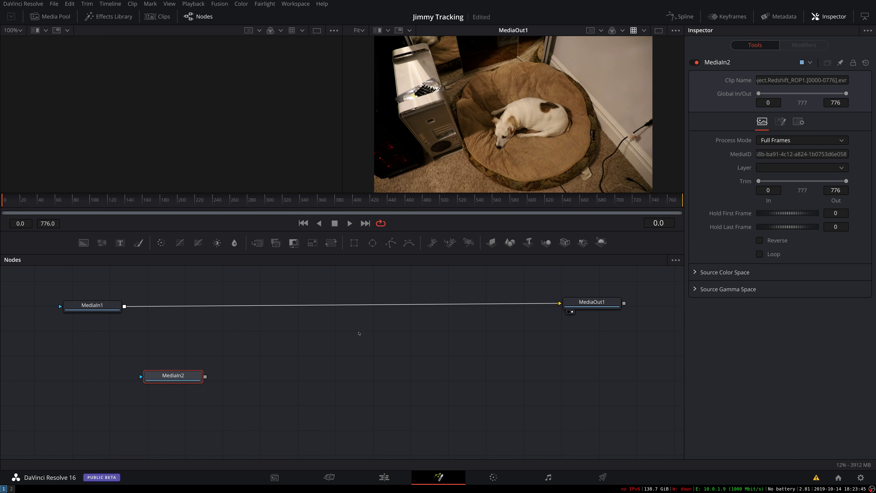
Add a Merge node after MediaIn1 and slide Merge1 beside MediaOut1
left_click(327, 330)
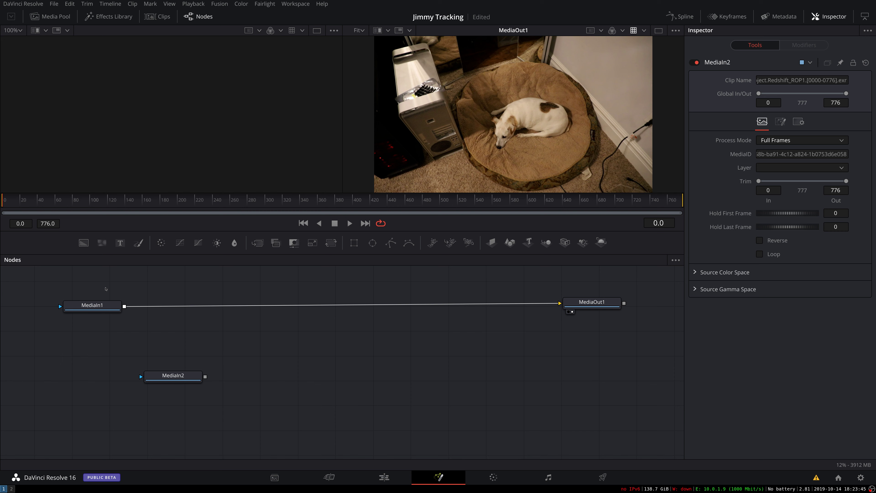
left_click(93, 305)
key("shift+space")
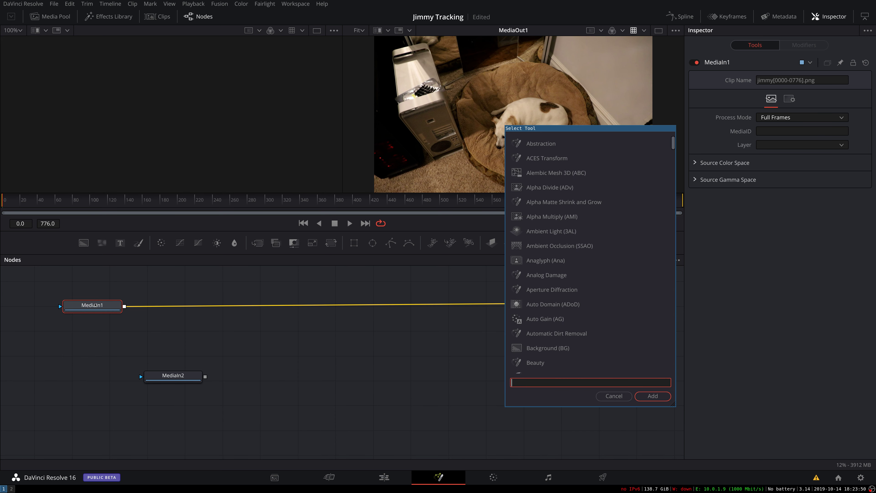
type("merge")
key("Return")
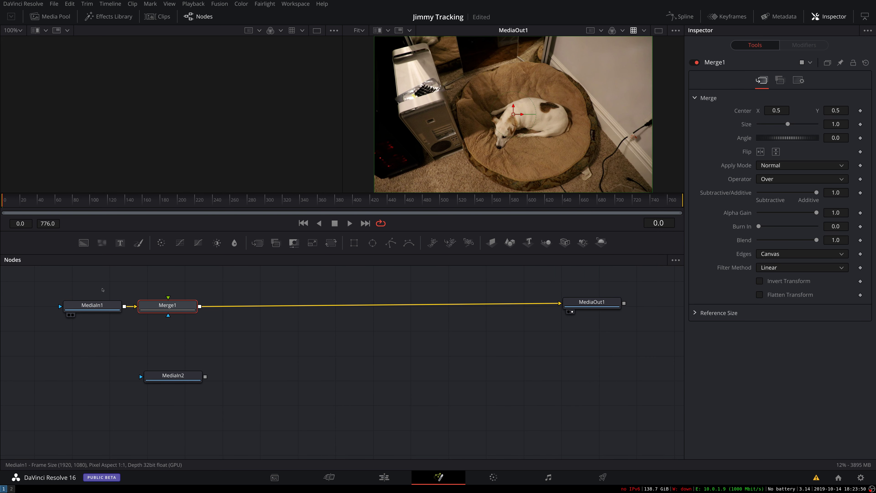
left_click_drag(168, 309, 482, 307)
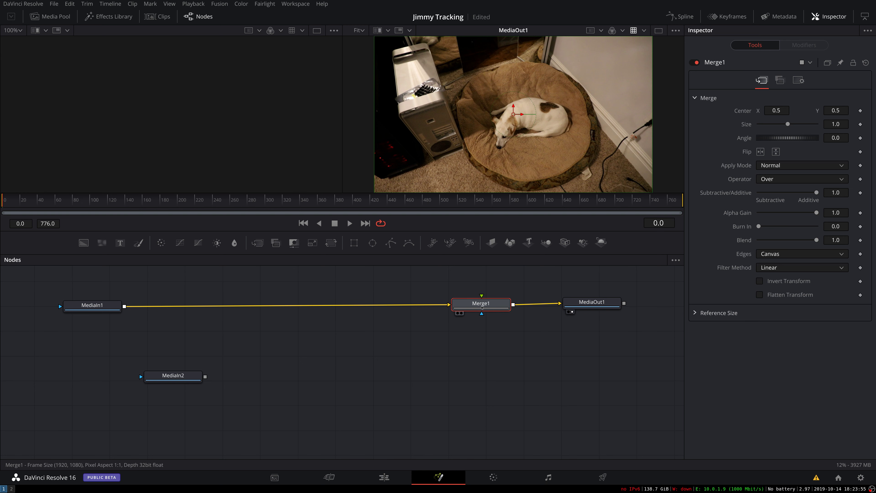
Connect MediaIn2 as Merge1's foreground and position it above Merge1
left_click_drag(179, 377, 397, 288)
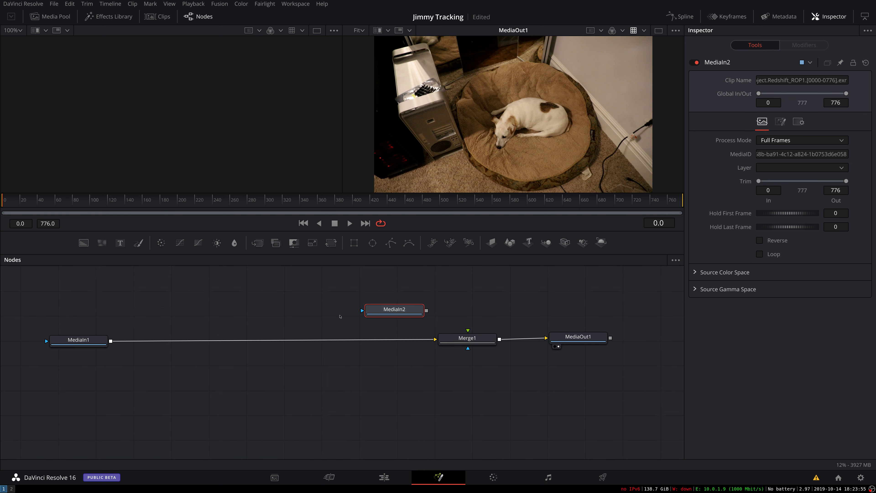
left_click_drag(425, 320, 468, 346)
left_click_drag(399, 322, 477, 310)
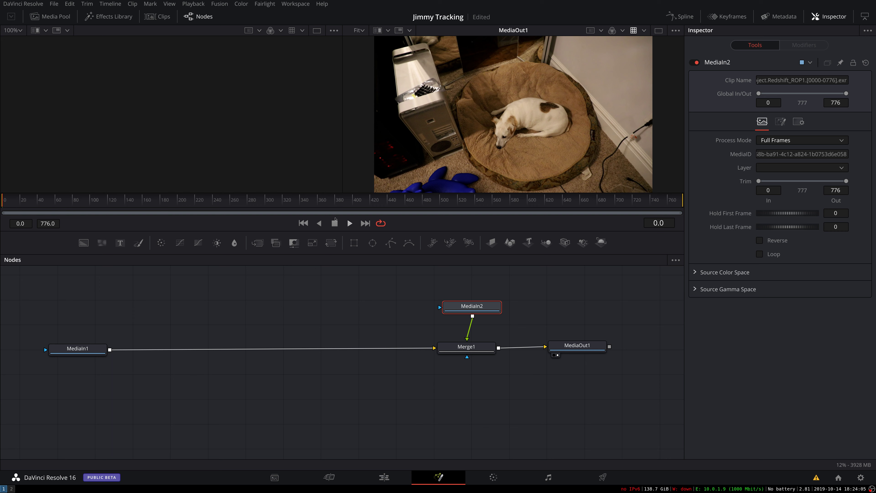
Scrub the composite to frame 256 and move MediaIn2 higher above Merge1
left_click(313, 204)
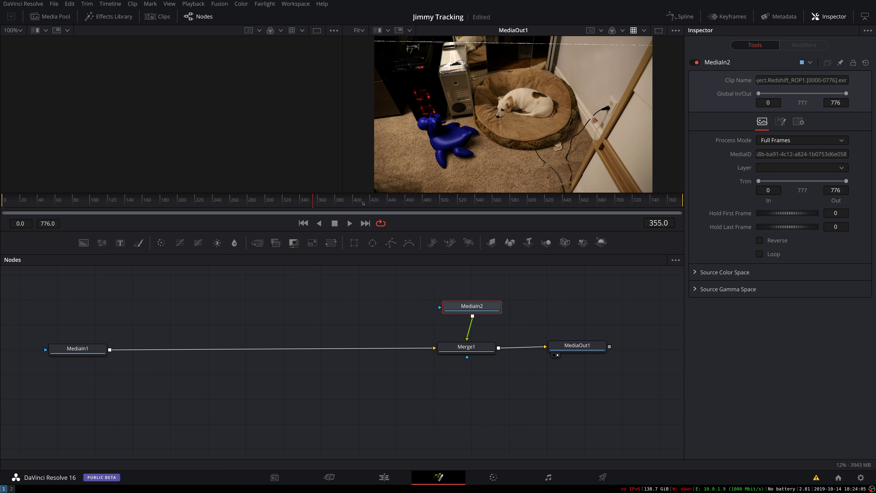
left_click_drag(363, 204, 543, 205)
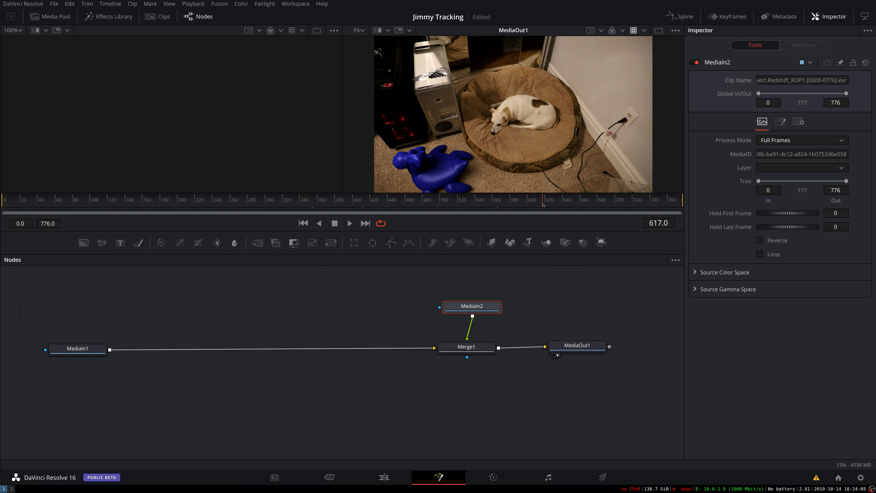
left_click(226, 204)
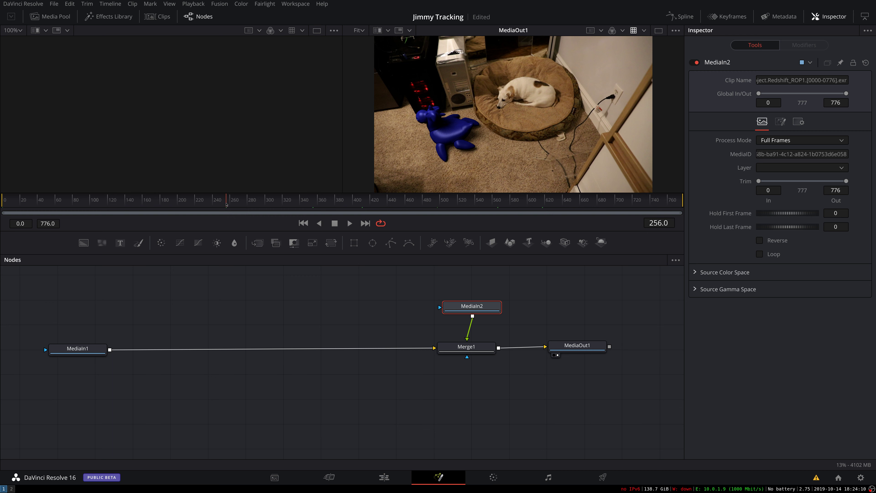
left_click_drag(463, 306, 458, 276)
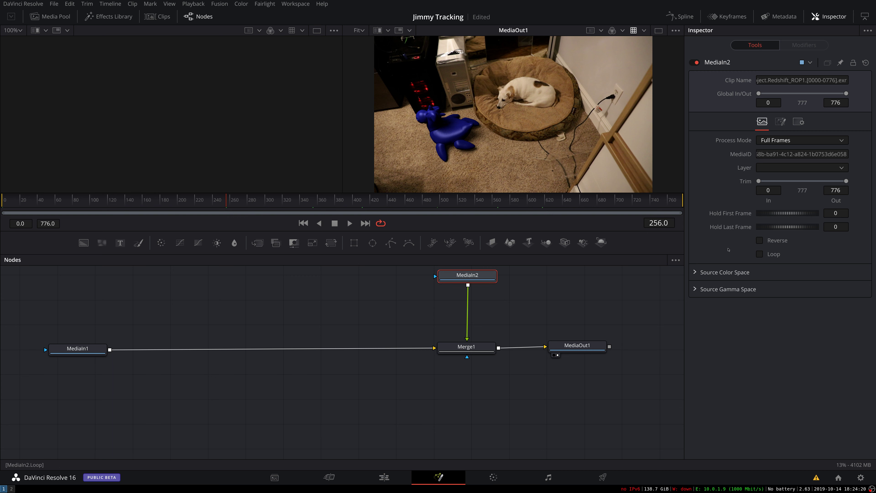
Switch MediaIn2's Source Color Space Type to Space and browse the colour space list
left_click(696, 272)
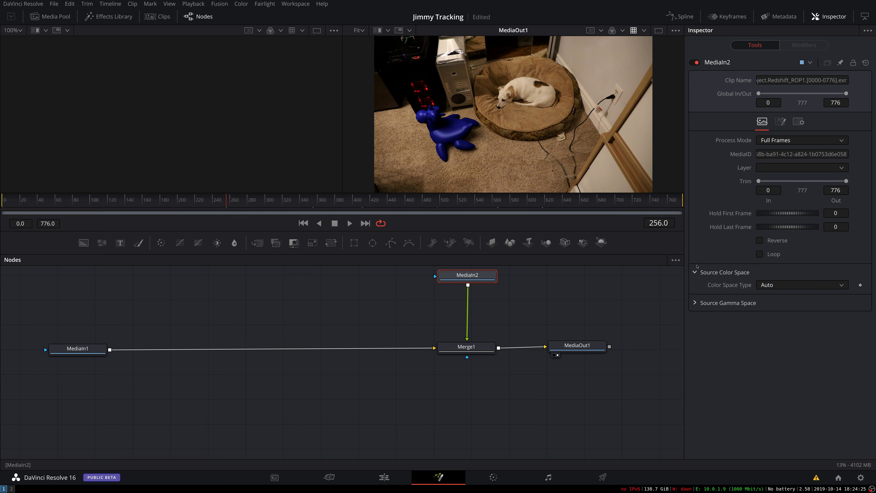
left_click(771, 285)
left_click(774, 308)
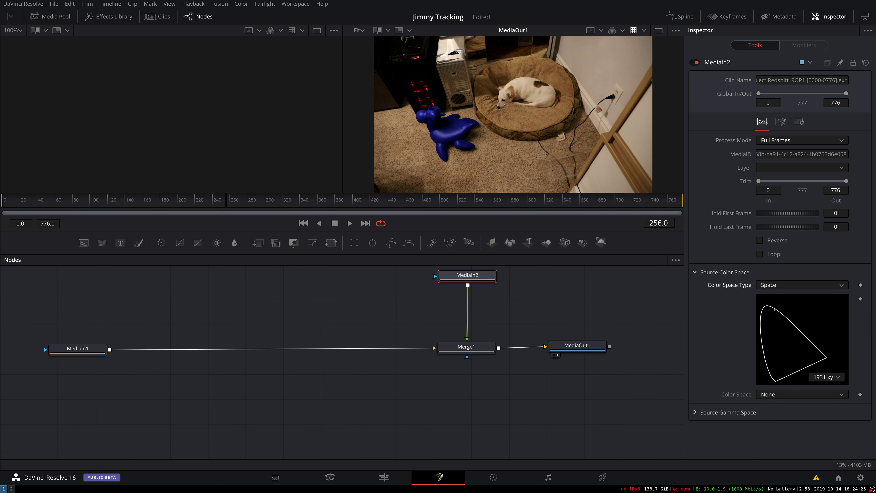
left_click(766, 394)
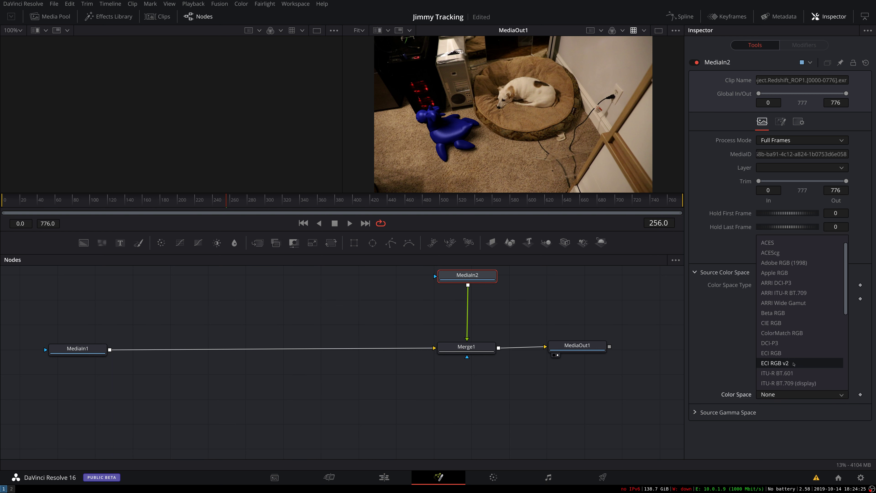
scroll(793, 364, "down", 5)
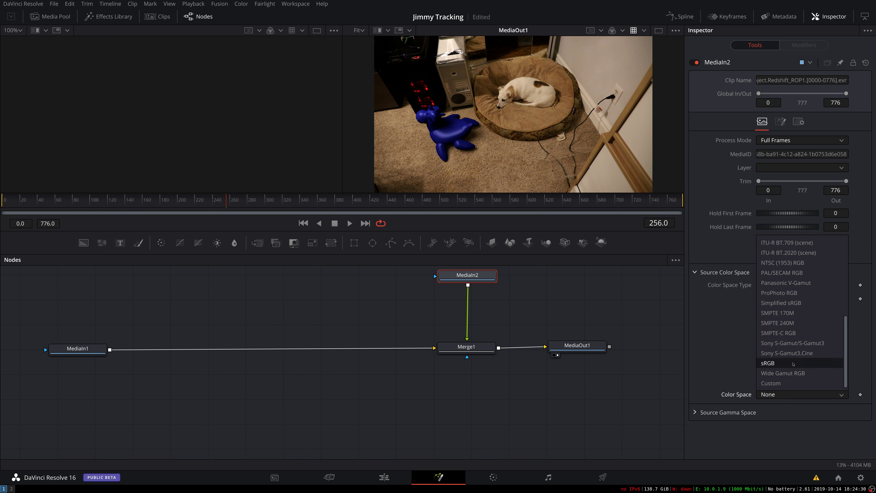
mouse_move(846, 333)
left_mouse_down()
mouse_move(848, 285)
mouse_move(849, 335)
left_mouse_up()
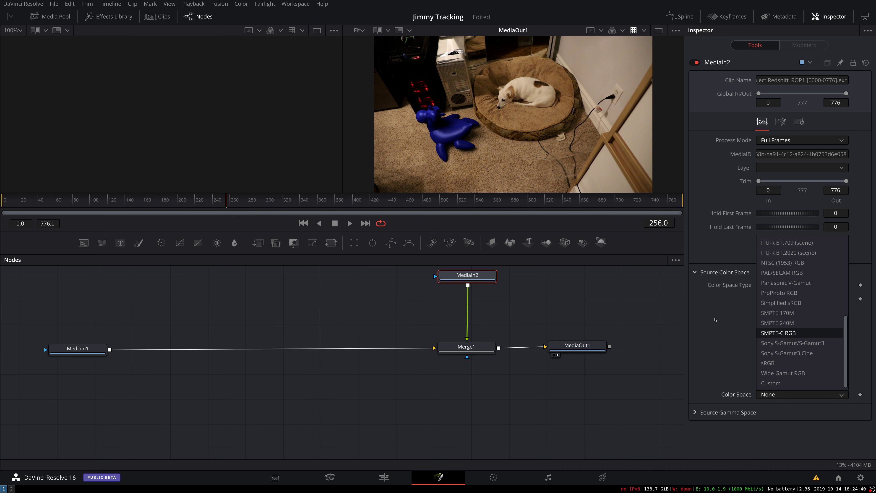
left_click(714, 320)
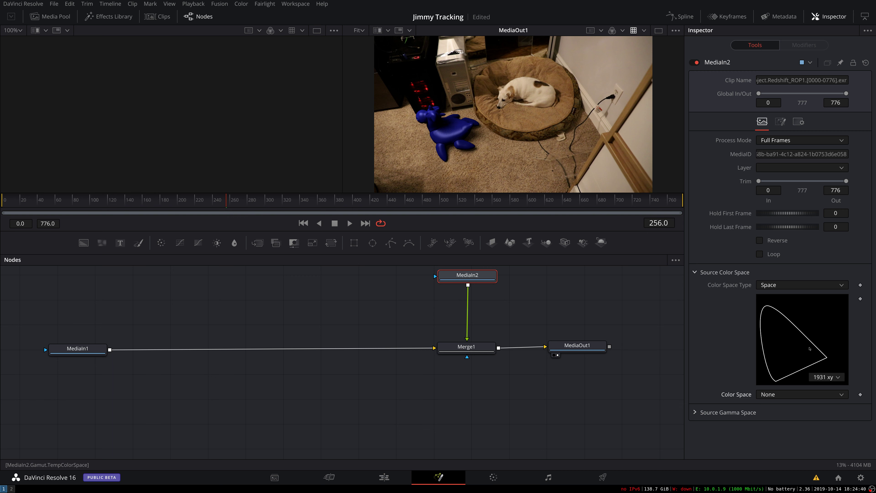
Try sRGB as MediaIn2's source colour space, then reset it to None
left_click(800, 394)
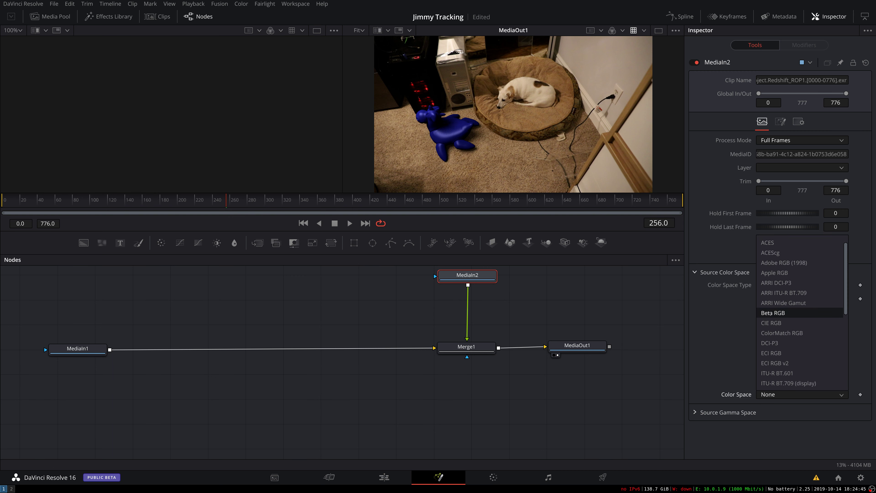
scroll(774, 315, "down", 3)
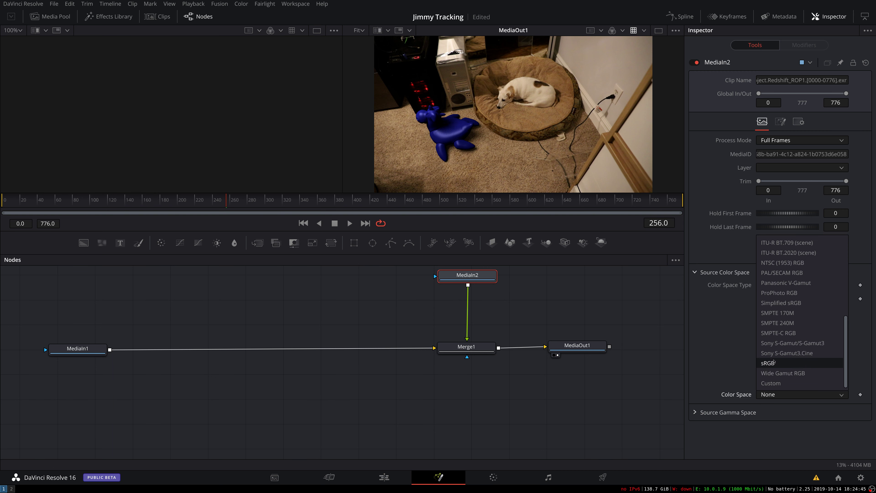
left_click(773, 361)
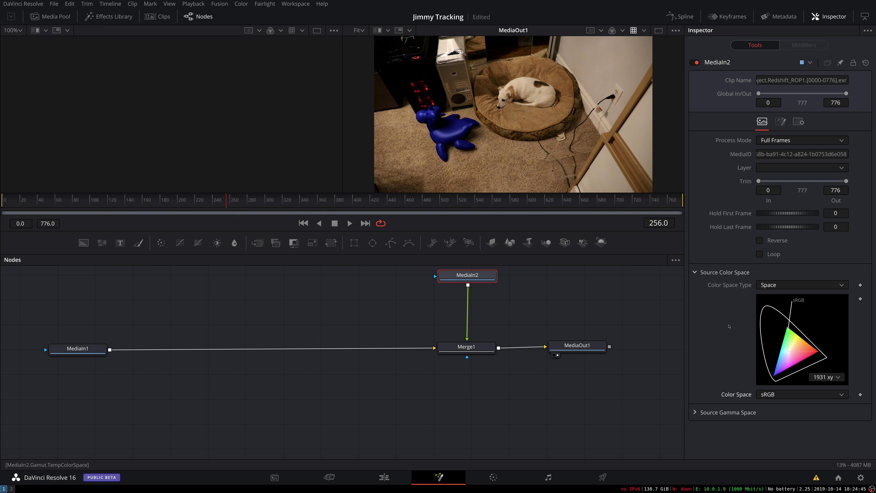
left_click(768, 393)
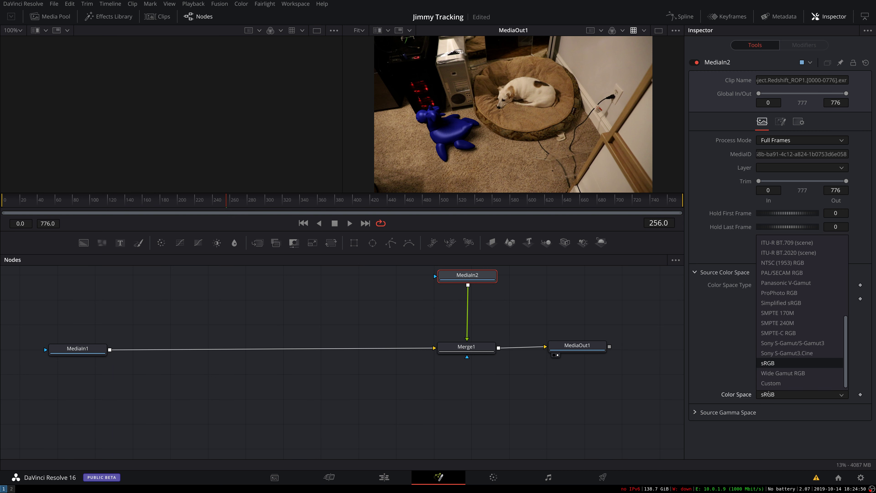
scroll(773, 303, "up", 5)
left_click(764, 242)
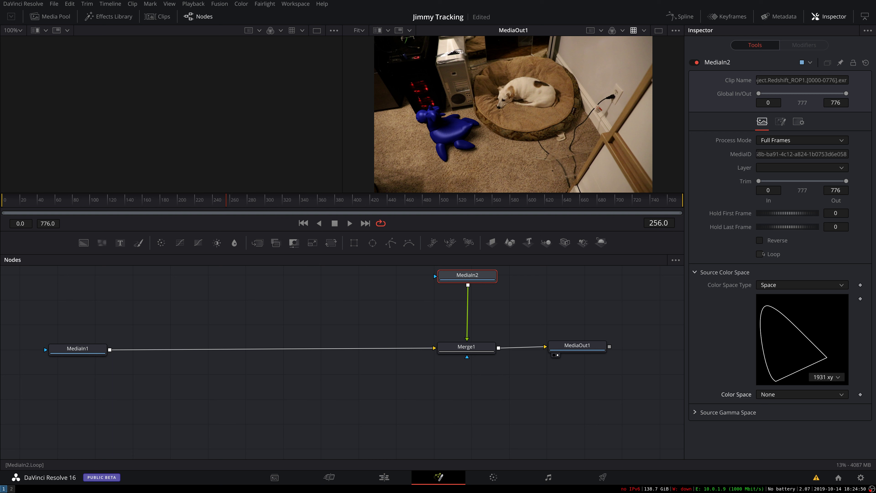
left_click(779, 284)
Return the colour space type to Auto and set MediaIn2's source gamma space to sRGB
left_click(771, 308)
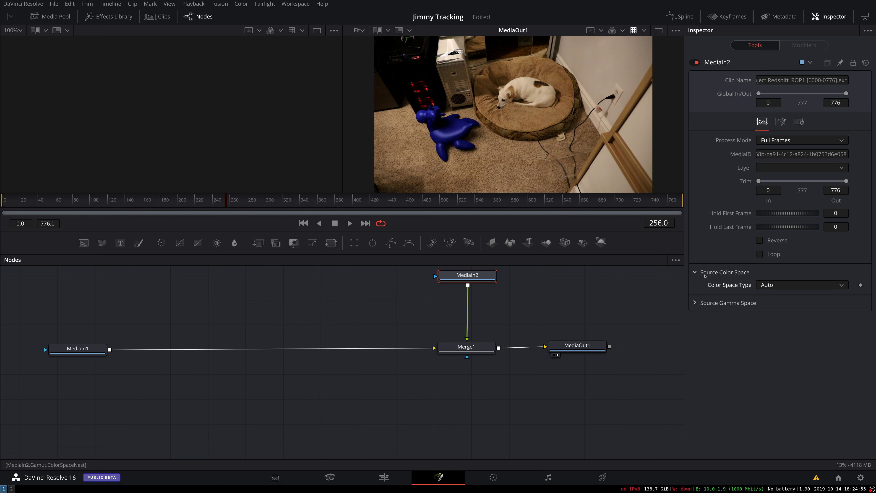
left_click(705, 273)
left_click(727, 288)
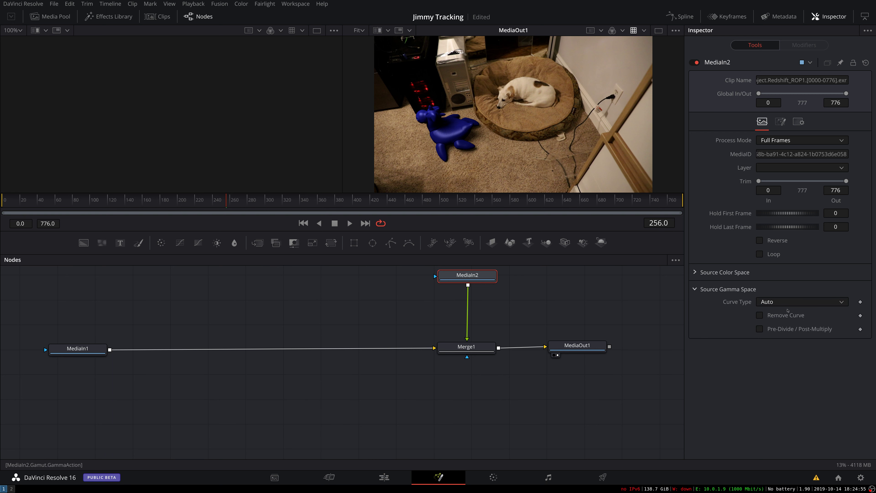
left_click(779, 302)
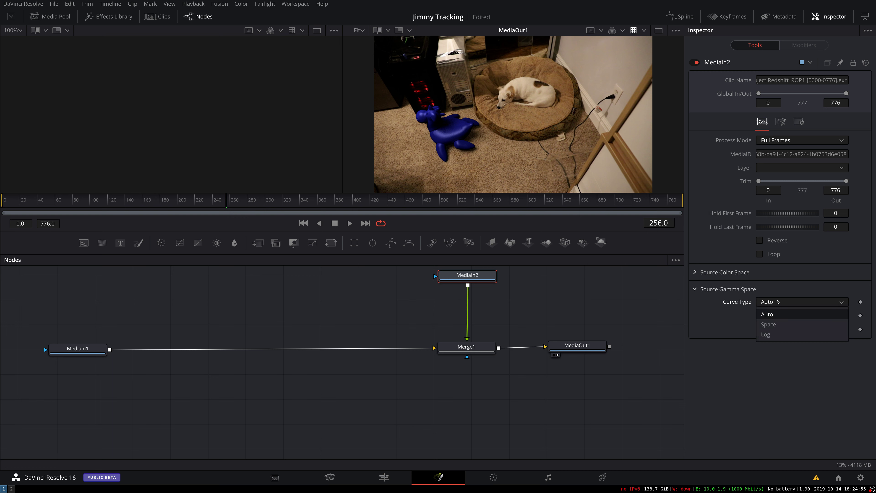
left_click(765, 325)
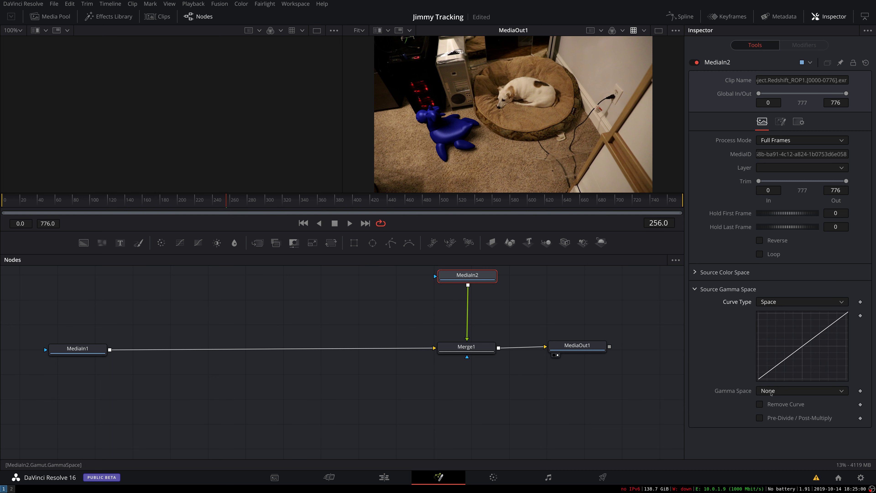
left_click(772, 391)
left_click(782, 390)
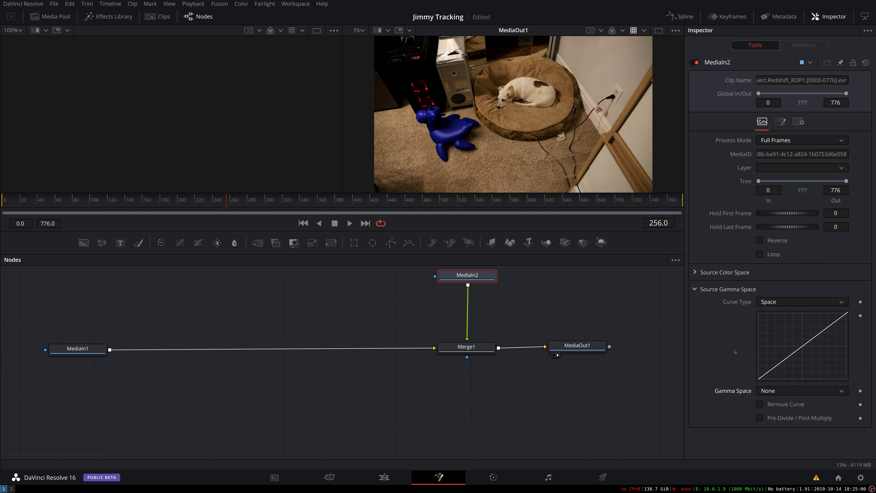
left_click(783, 391)
scroll(776, 362, "down", 1)
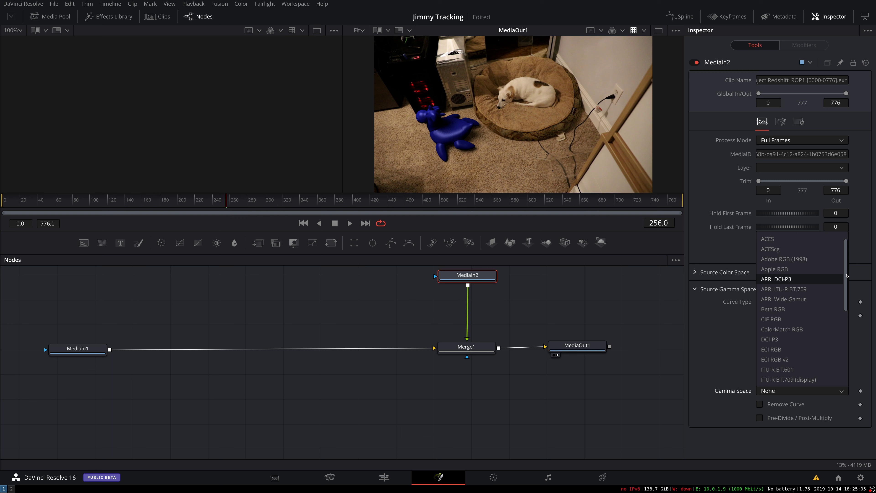
left_click_drag(847, 275, 847, 310)
left_click(783, 362)
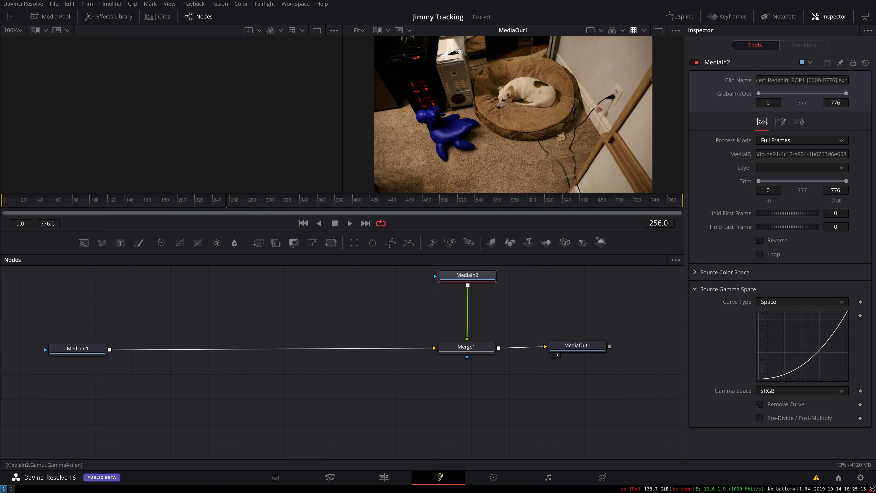
Toggle Remove Curve to compare, then set the gamma Curve Type to Auto
left_click(760, 404)
left_click(760, 405)
left_click(760, 405)
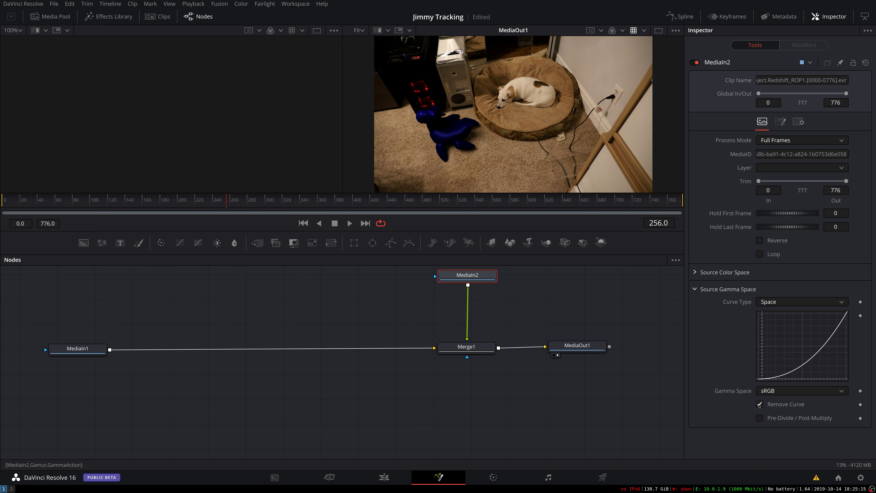
left_click(760, 405)
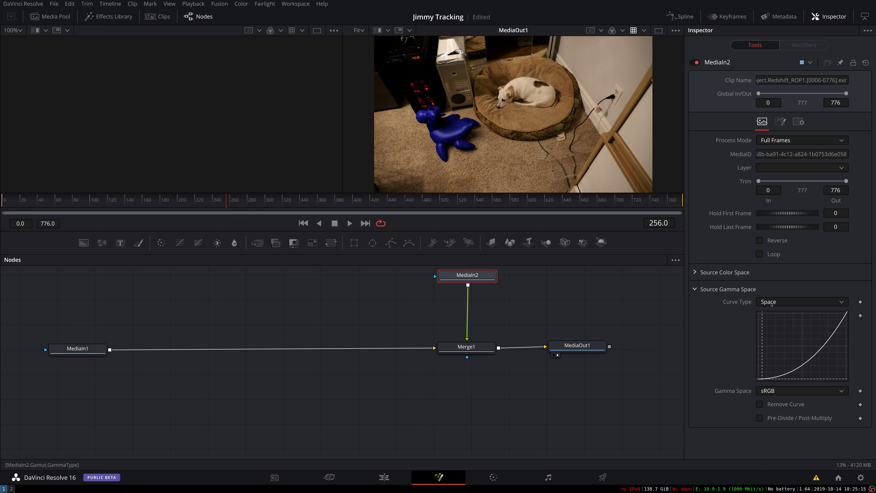
left_click(763, 301)
left_click(769, 310)
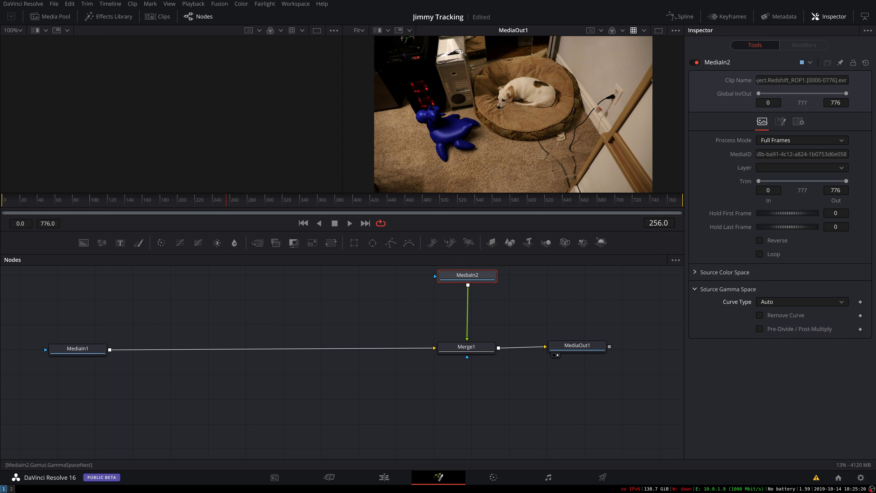
left_click(694, 289)
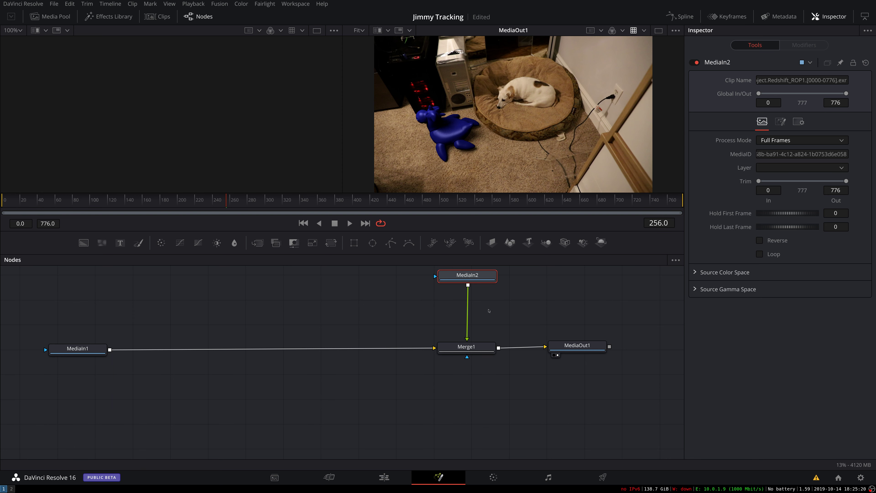
Insert a ColorCorrector after MediaIn2 via the 'cc' search and raise its gamma to 1.95
key("shift+space")
type("merge")
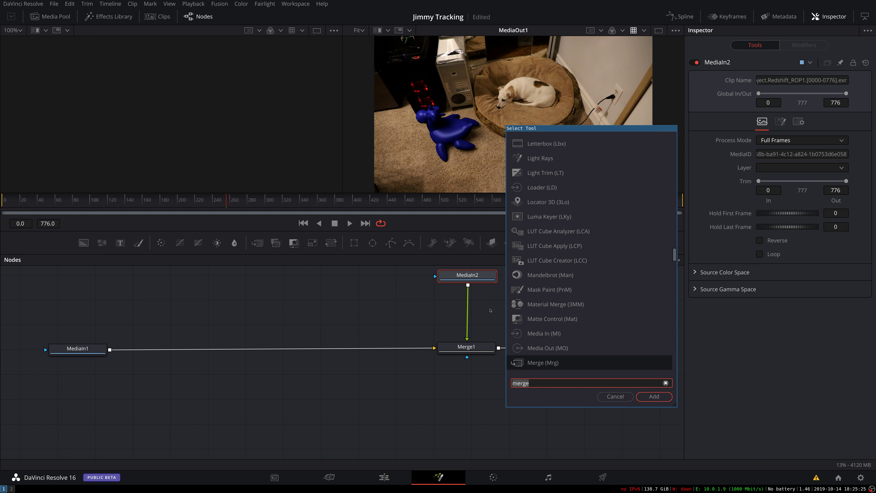
key("BackSpace")
key("BackSpace")
key("BackSpace")
key("BackSpace")
key("BackSpace")
type("cc")
key("Return")
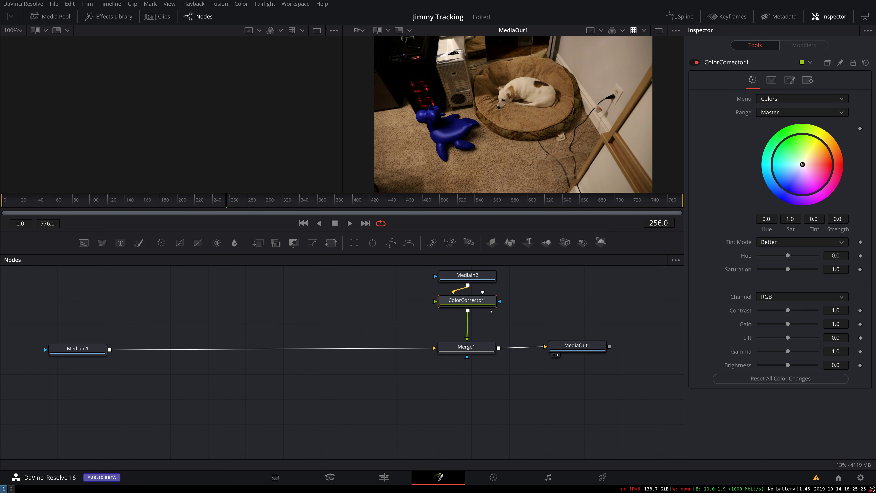
left_click_drag(484, 303, 484, 312)
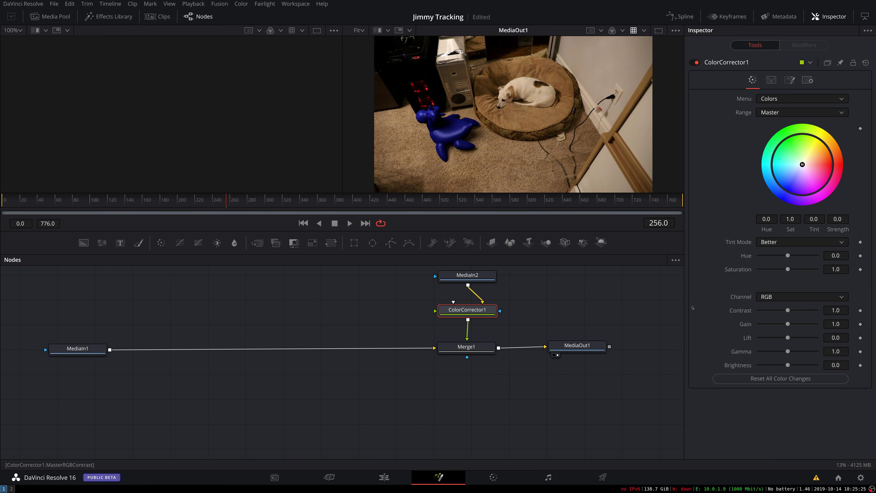
left_click_drag(789, 353, 801, 353)
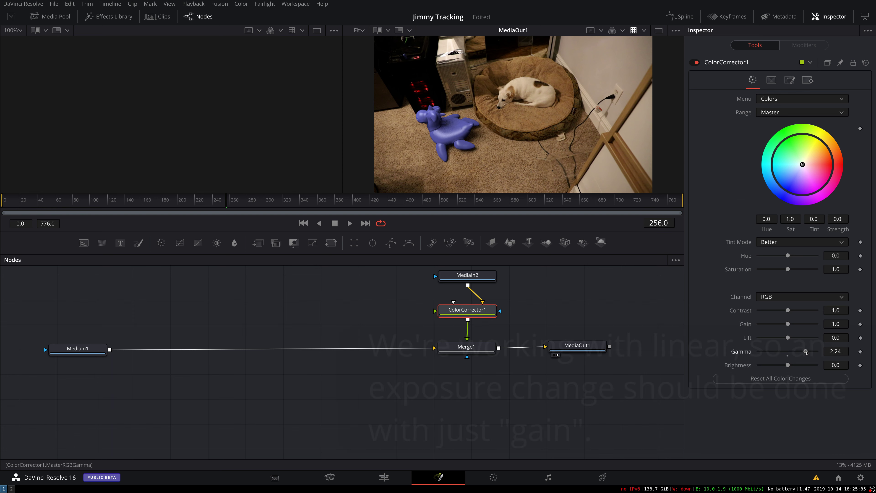
left_click_drag(807, 353, 810, 352)
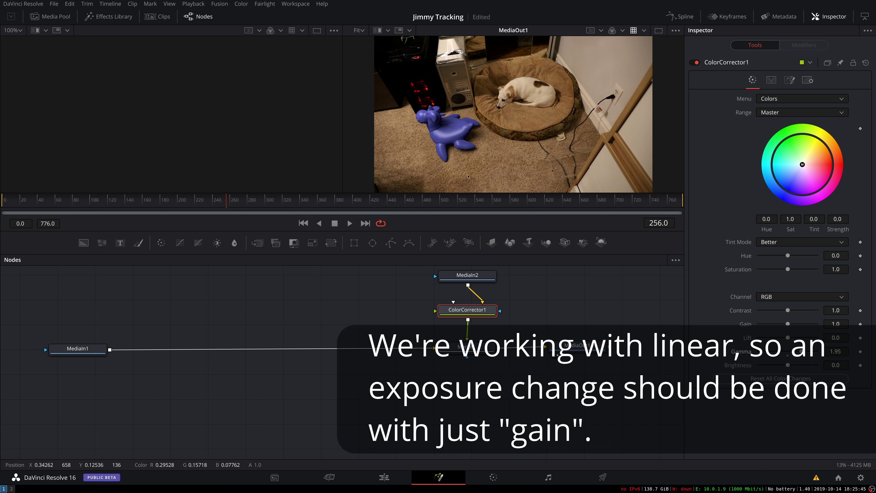
Drag MediaIn1, Merge1 and MediaOut1 lower together, scrubbing frames to check the brightened toy
left_click(406, 206)
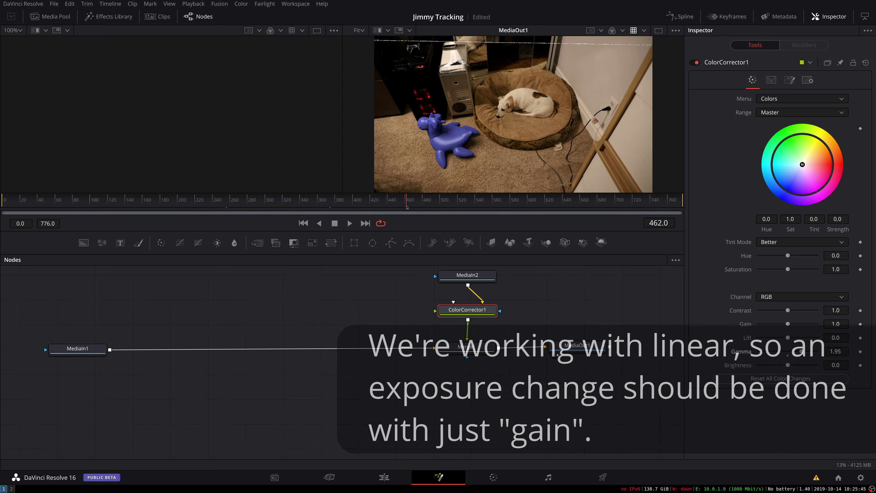
left_click_drag(406, 206, 329, 205)
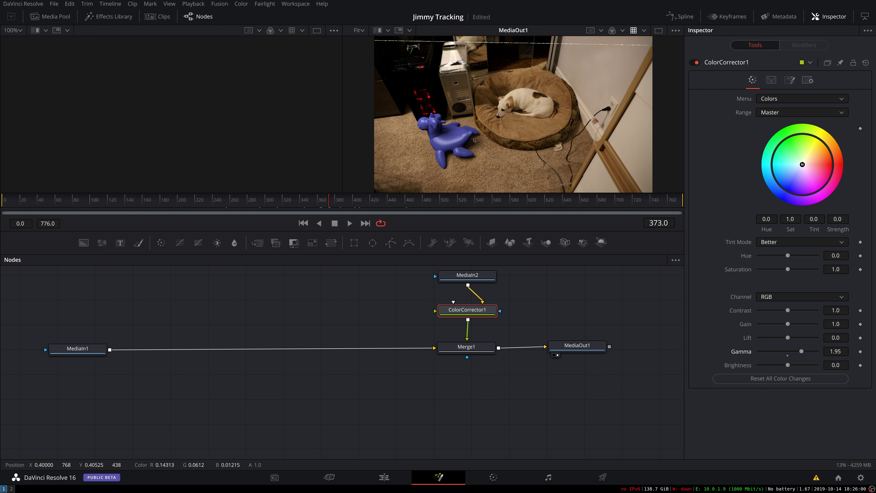
left_click_drag(39, 329, 636, 394)
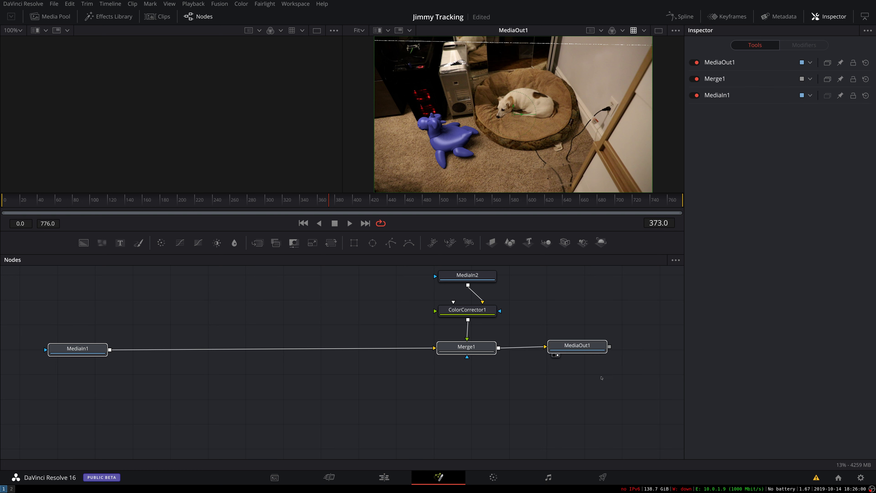
left_click_drag(588, 349, 589, 392)
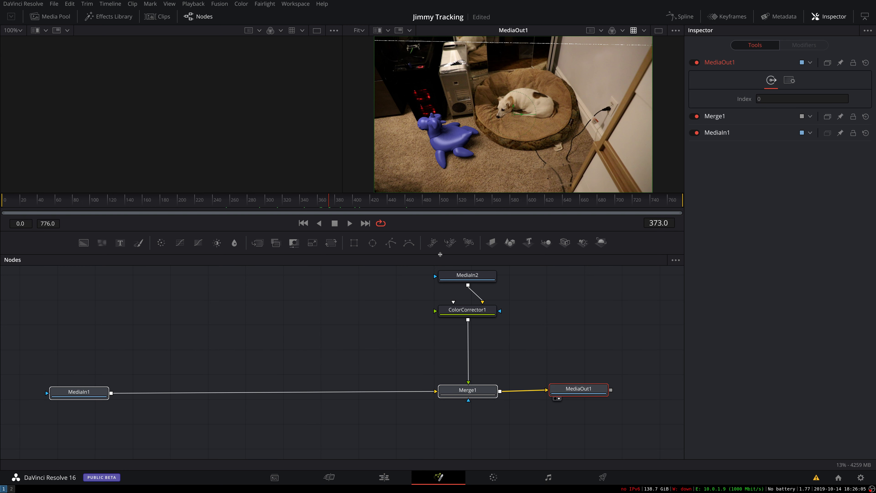
left_click_drag(487, 205, 187, 224)
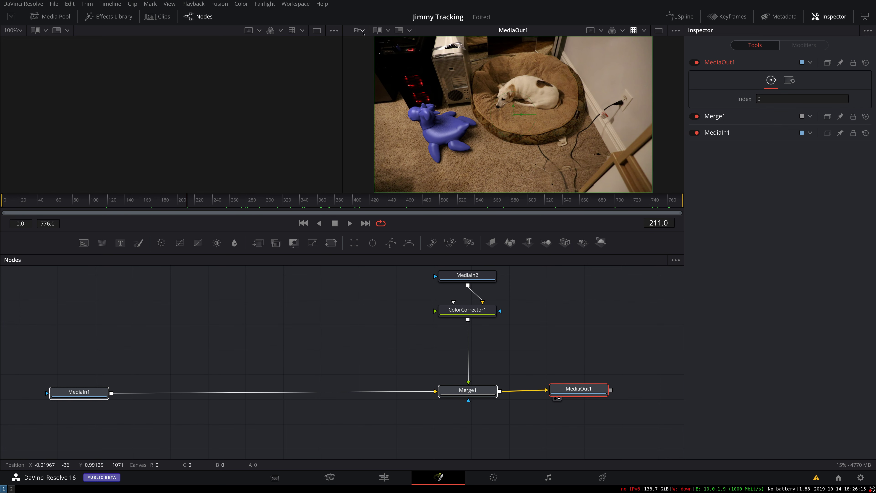
mouse_move(417, 77)
left_mouse_down()
mouse_move(427, 56)
mouse_move(400, 57)
mouse_move(411, 63)
mouse_move(396, 65)
mouse_move(405, 69)
left_mouse_up()
Add a Polygon mask and draw a closed four-corner shape around the whole frame
left_click(363, 325)
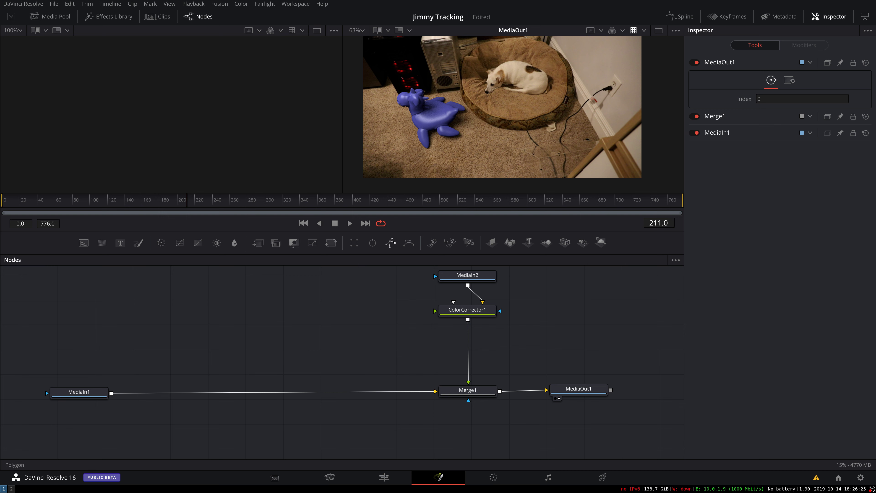
left_click(391, 242)
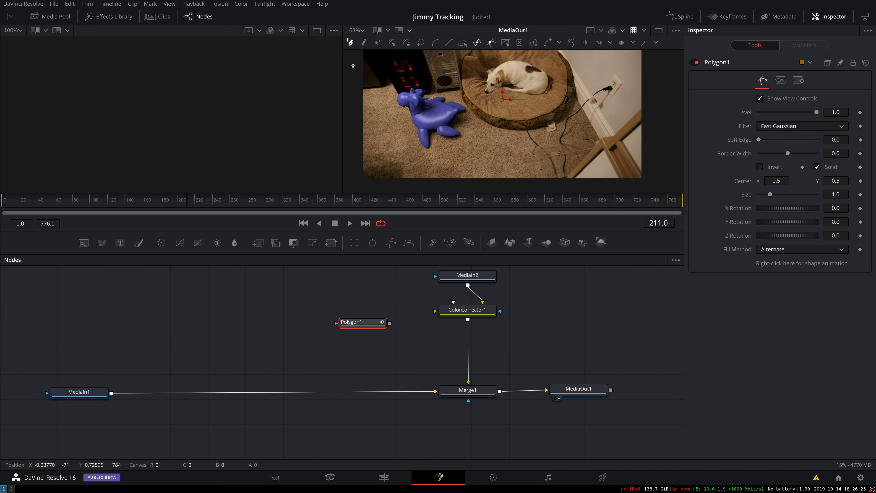
left_click(353, 66)
left_click(650, 68)
left_click(648, 188)
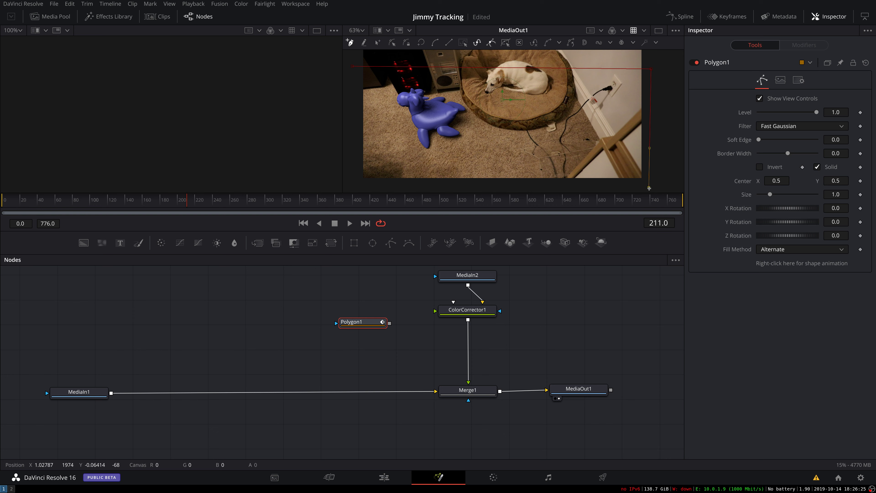
left_click(353, 184)
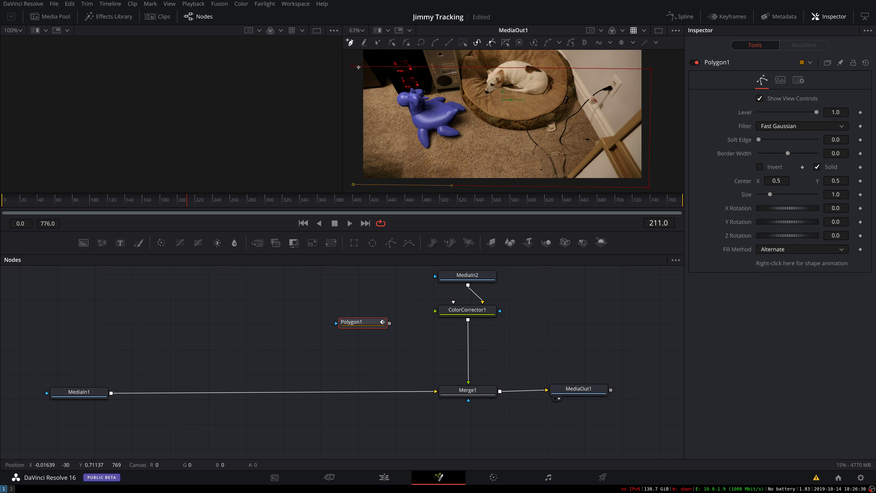
left_click(351, 67)
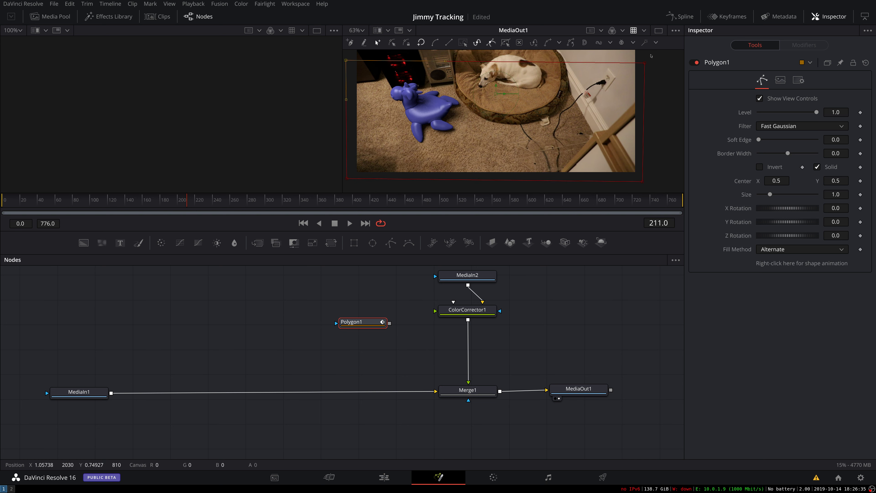
Connect Polygon1 as Merge1's effect mask, fit the viewer, and review the masked frames
left_click_drag(389, 323, 469, 401)
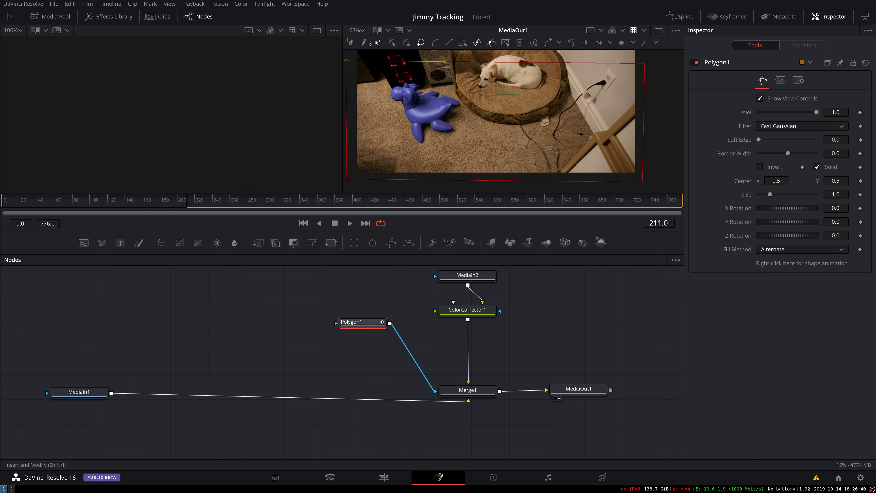
left_click(361, 31)
left_click(355, 43)
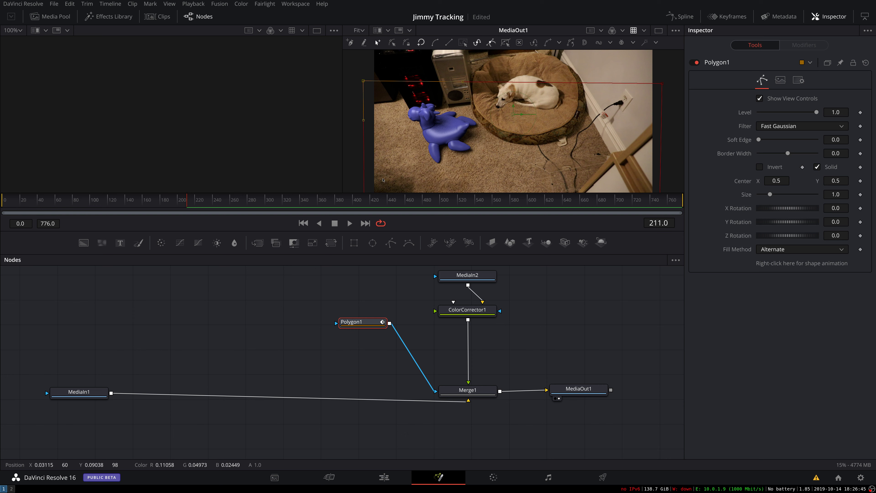
left_click(532, 333)
left_click(430, 200)
left_click_drag(430, 200, 5, 206)
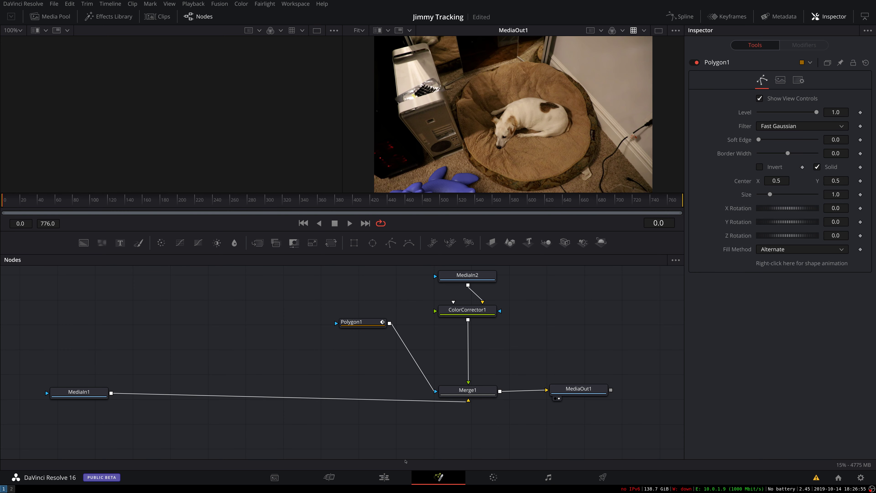
Switch to the Edit page showing the jimmy[0000-0776].png clip on Video 1
left_click(384, 476)
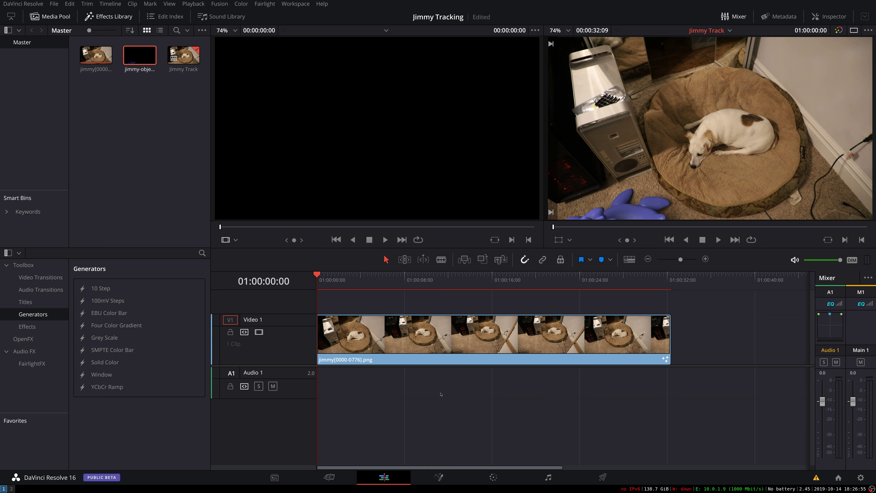